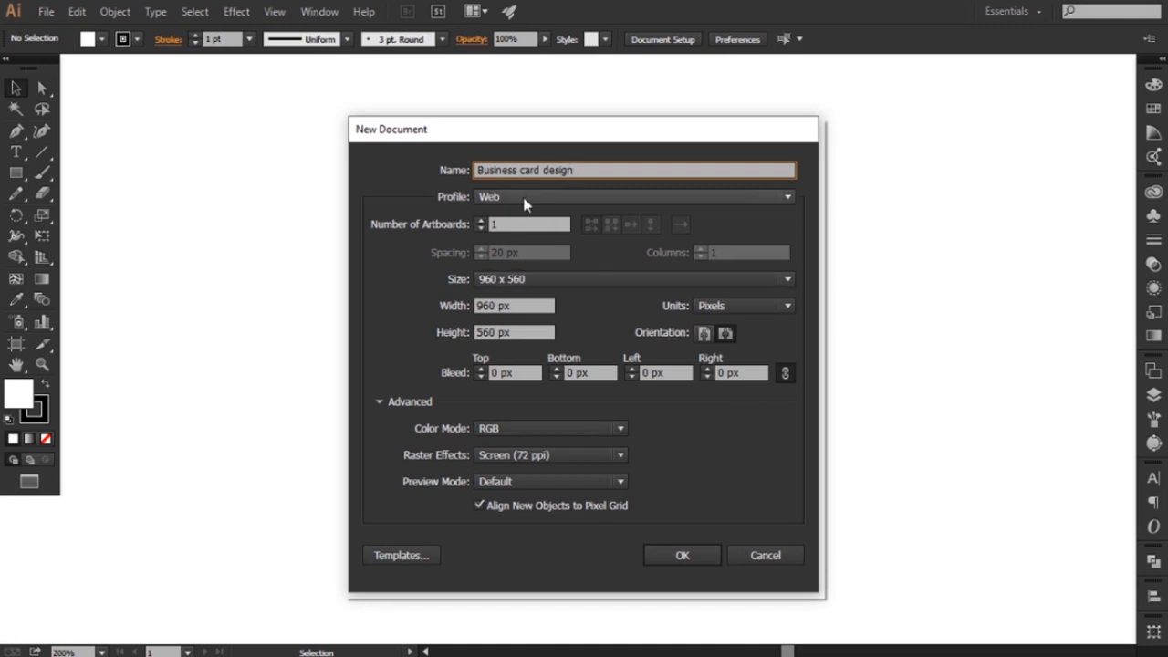
Configure the new document with the Print profile, 2 artboards, units in inches, 3.5 in width and 2 in height
click(524, 199)
click(512, 238)
click(500, 223)
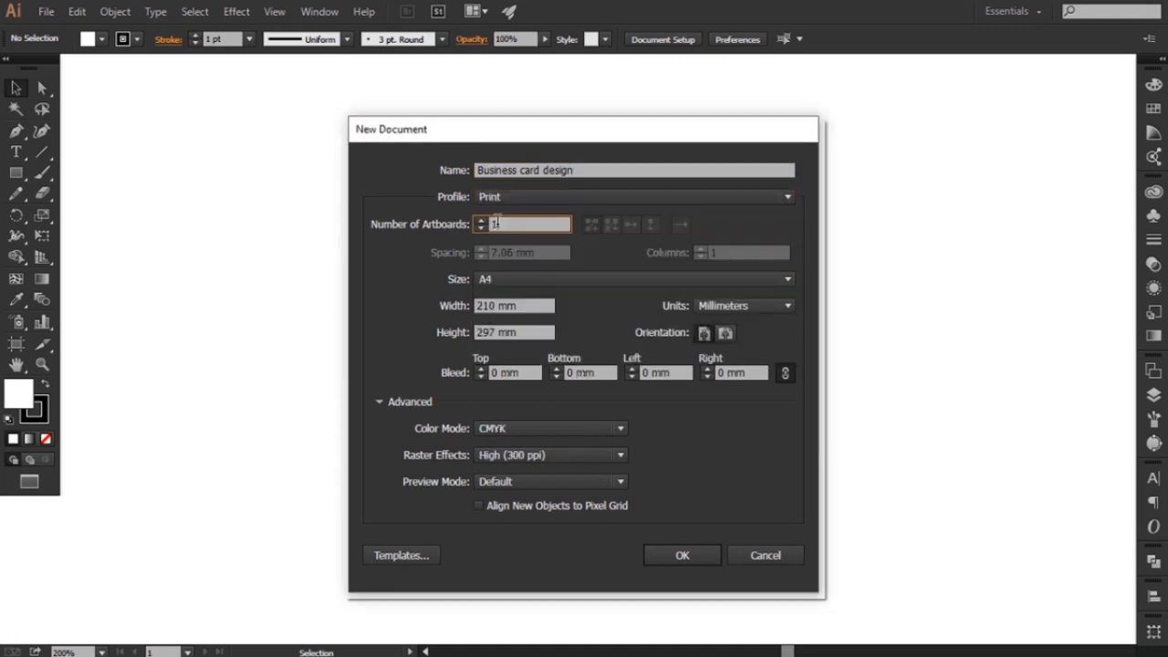
text(2)
click(744, 307)
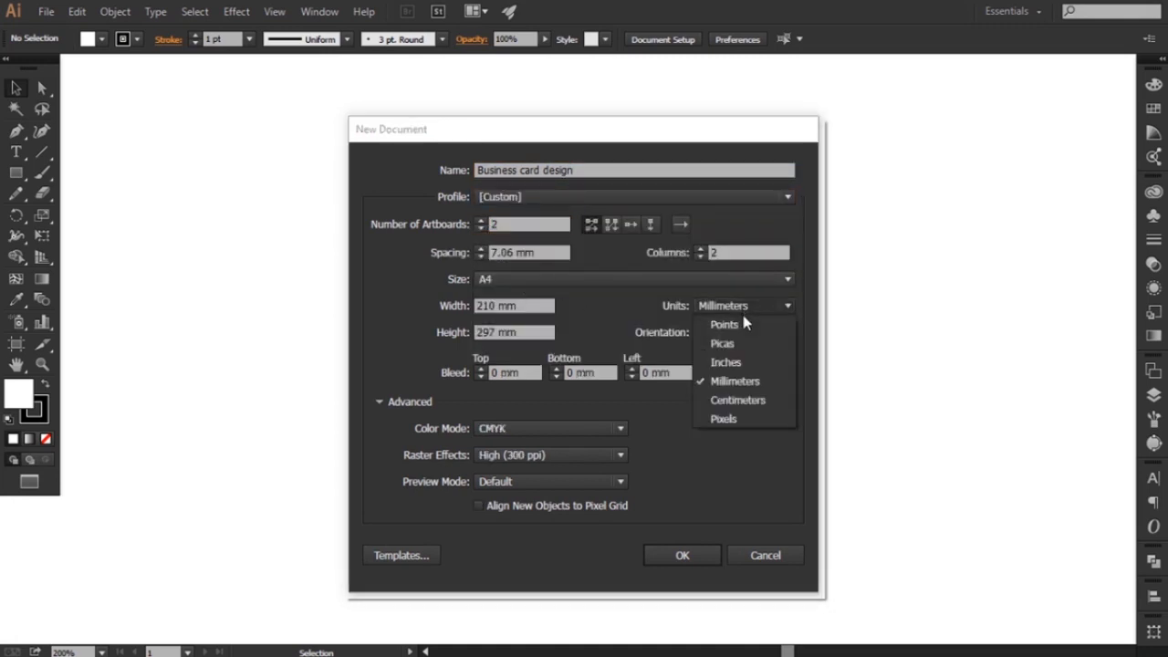
click(731, 363)
double_click(498, 306)
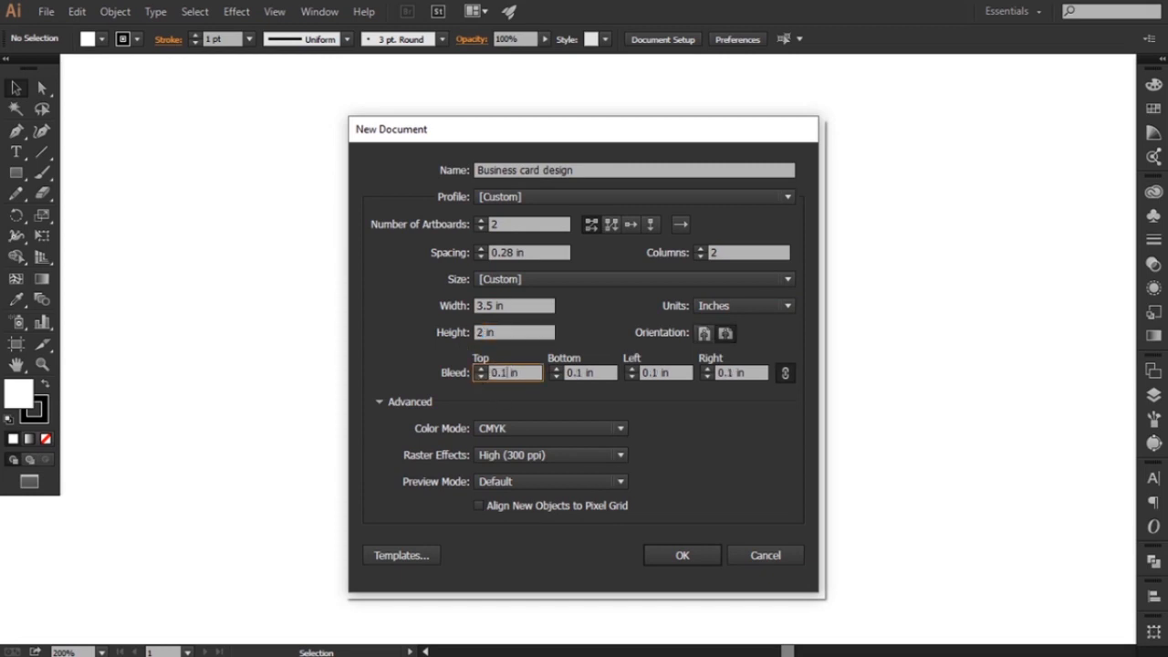
Create the document with 0.125 in bleed on all sides, CMYK color mode and High (300 ppi) raster effects
click(512, 428)
click(511, 446)
click(512, 455)
click(523, 474)
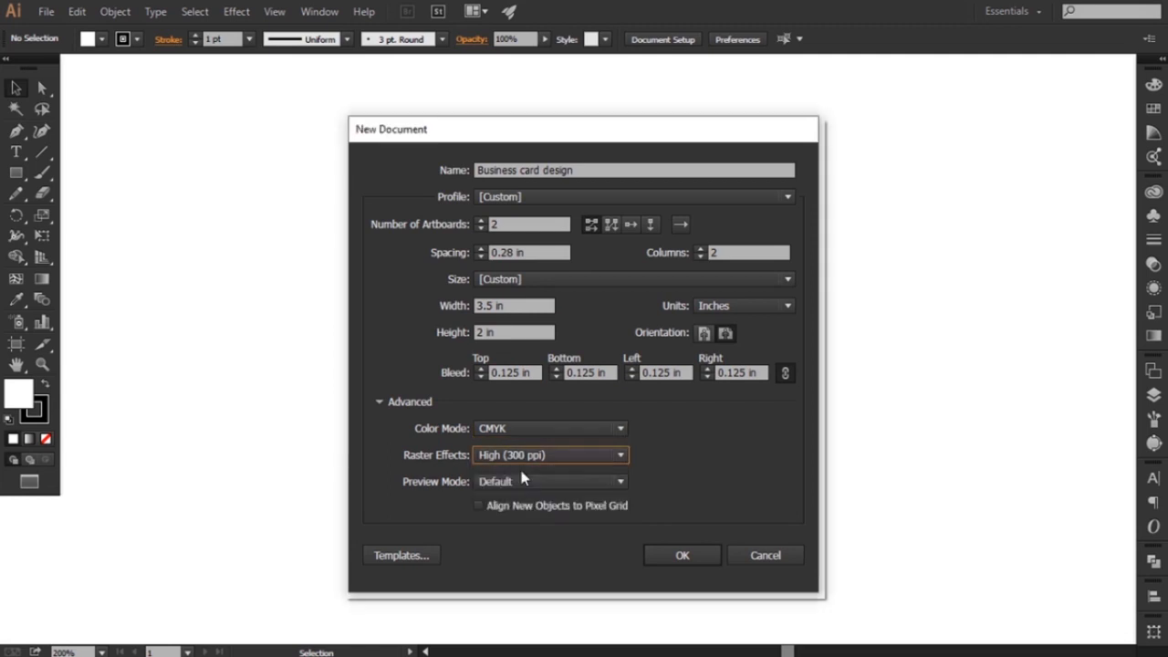
click(680, 556)
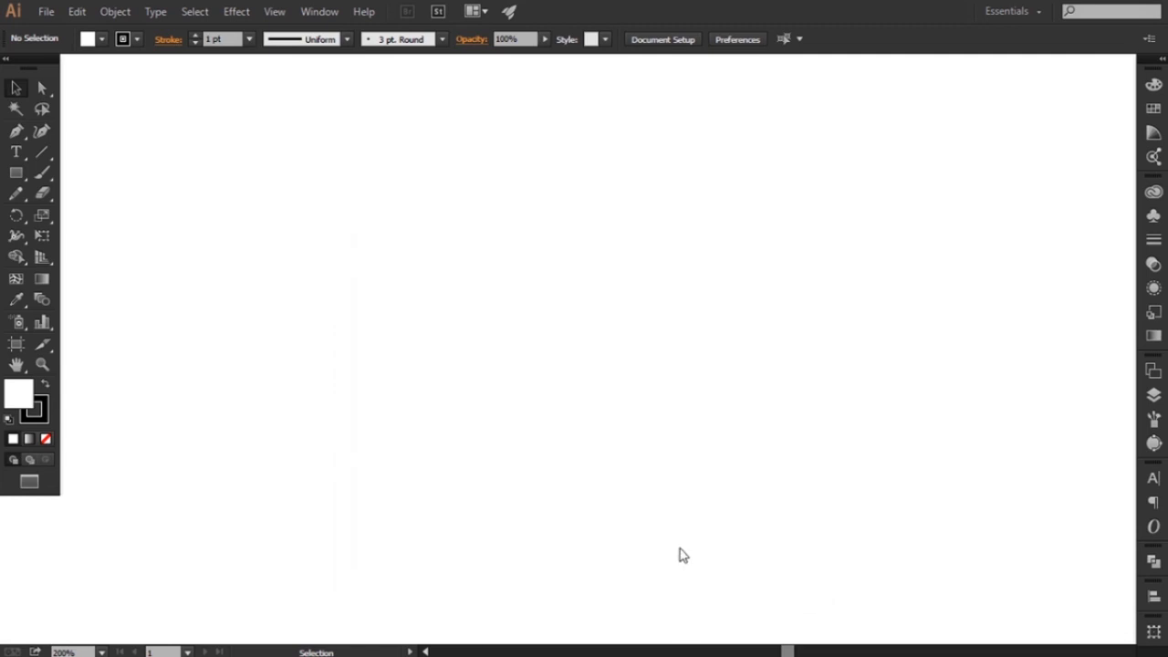
Paste the prepared logo, QR code and contact details and place them in the empty area beside the first artboard
key(ctrl+v)
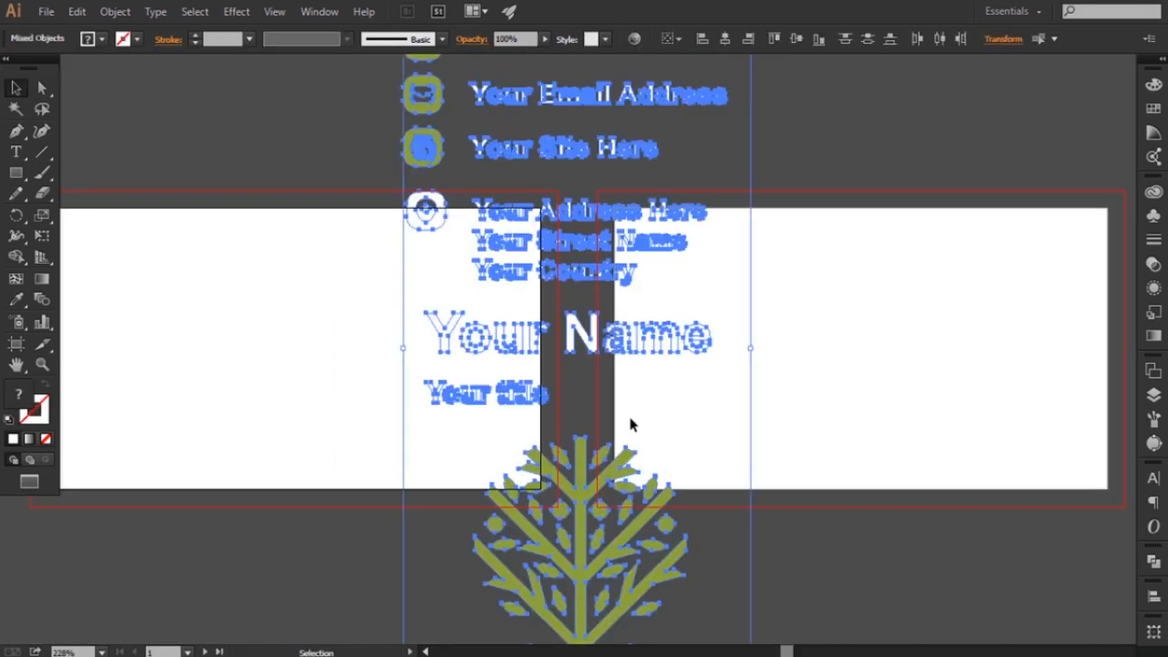
key(ctrl+1)
drag(654, 152, 595, 235)
drag(577, 374, 536, 395)
key(ctrl+equal)
key(ctrl+equal)
click(177, 146)
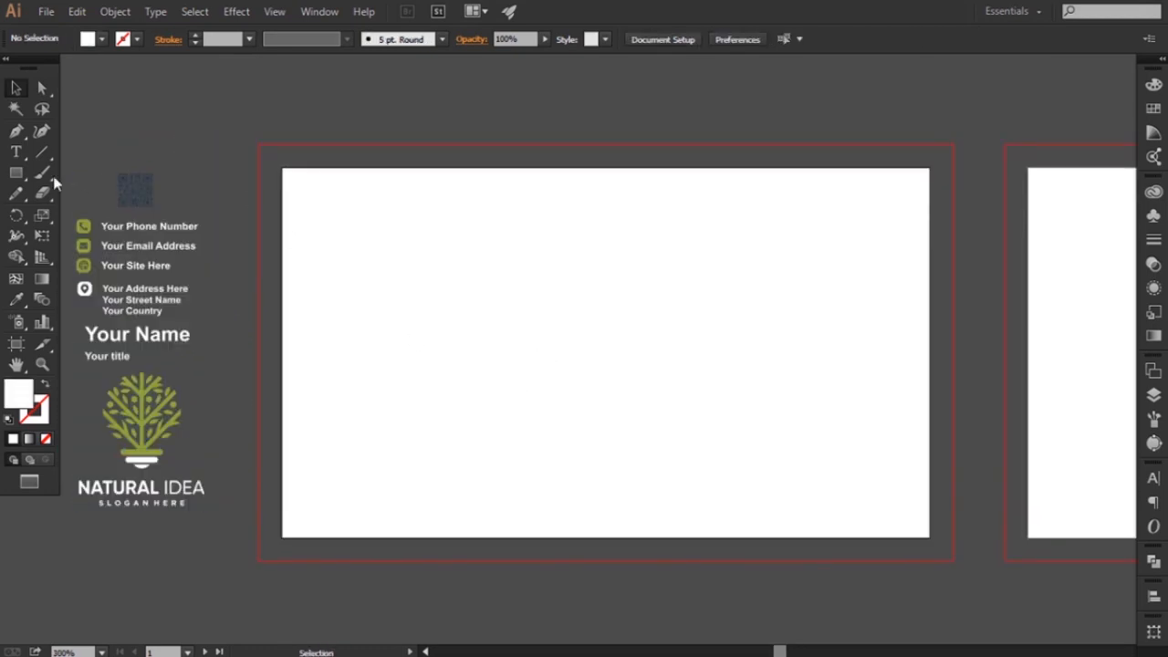
Draw a rectangle over the whole first artboard and resize it about its centre to 3.25 by 1.75 in
click(17, 174)
drag(285, 170, 928, 535)
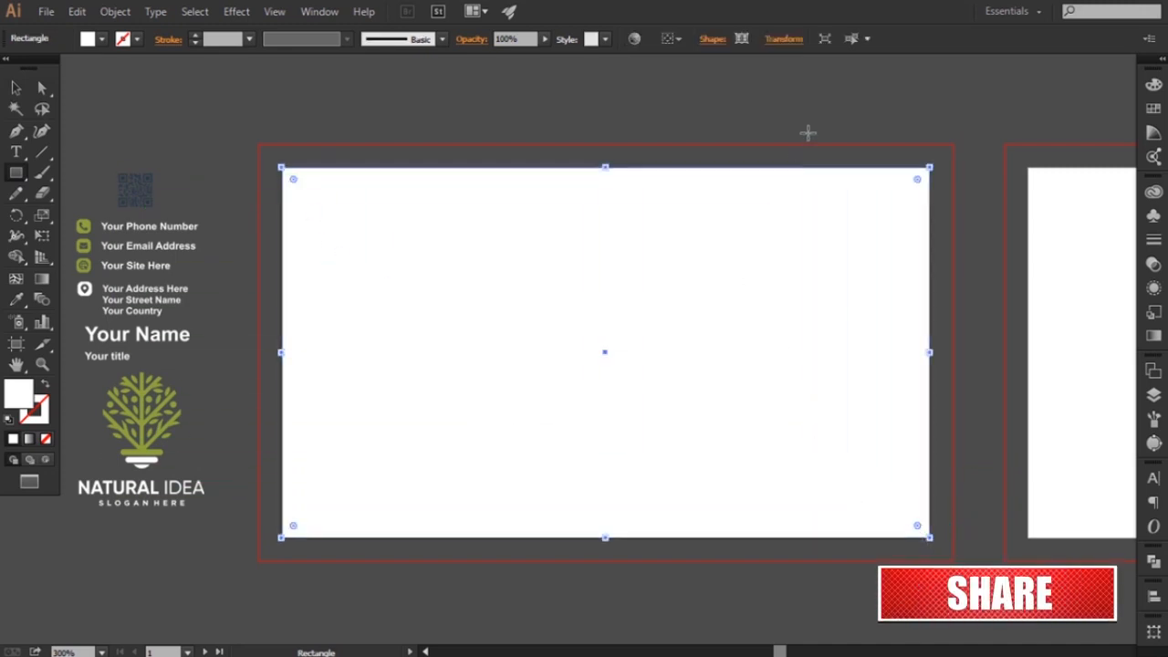
click(783, 39)
click(735, 67)
text(25)
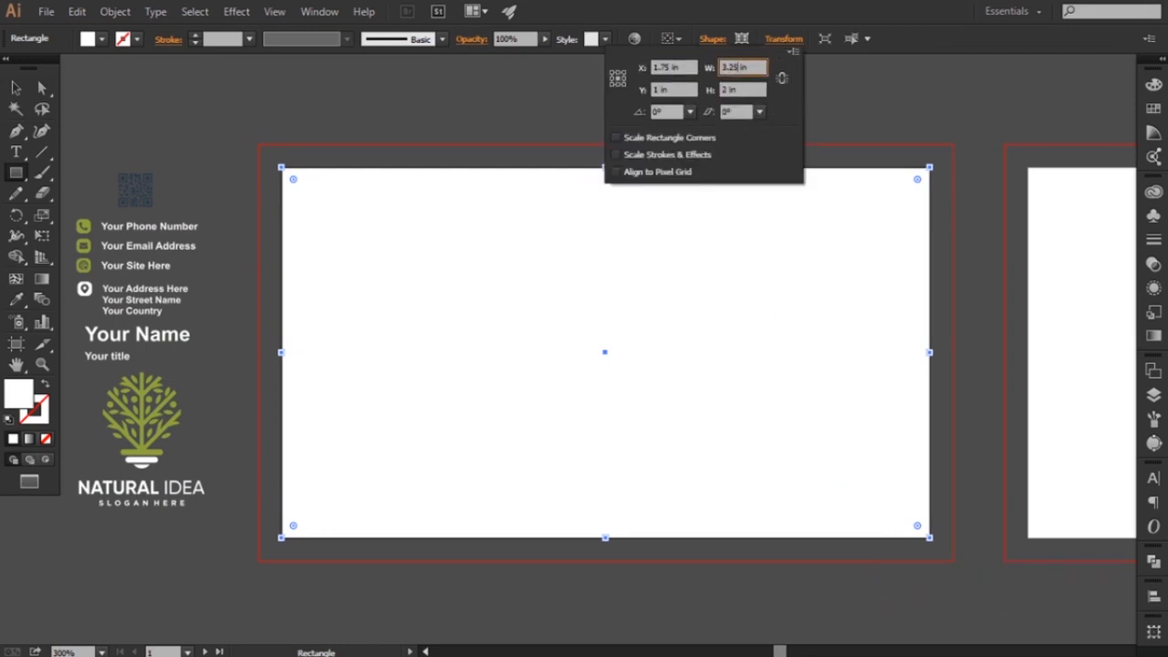
key(Tab)
text(1.7)
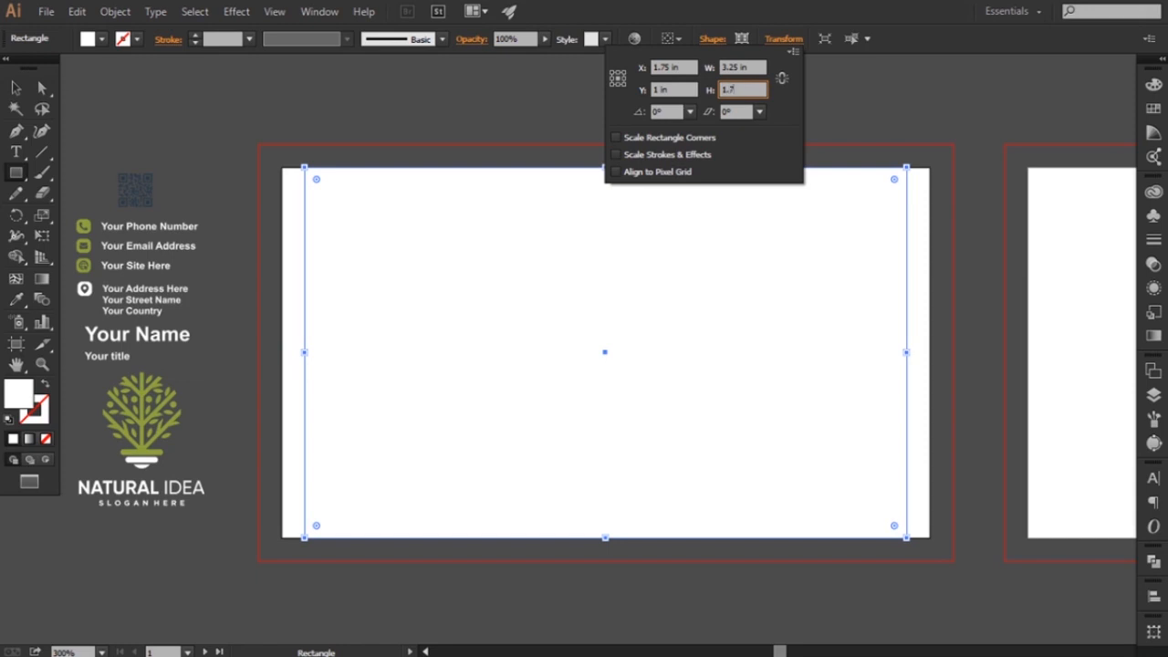
text(5)
key(Return)
Convert the margin rectangle into a guide and place a copy of it at the same position on the second artboard
right_click(672, 240)
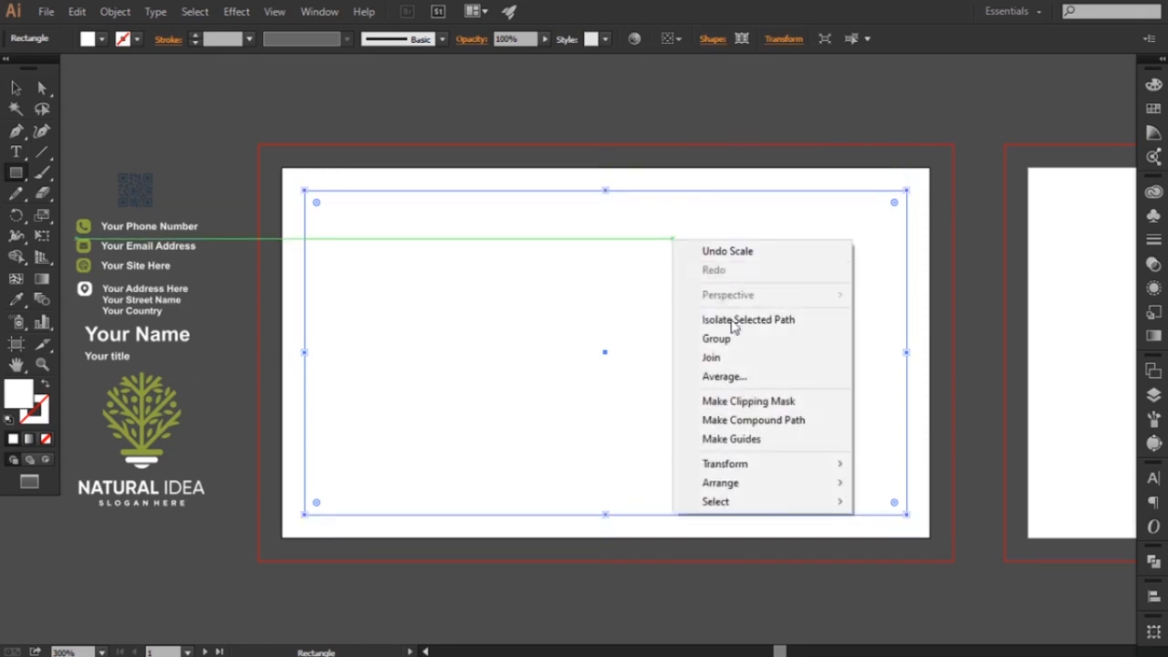
click(739, 438)
key(space)
drag(889, 397, 788, 393)
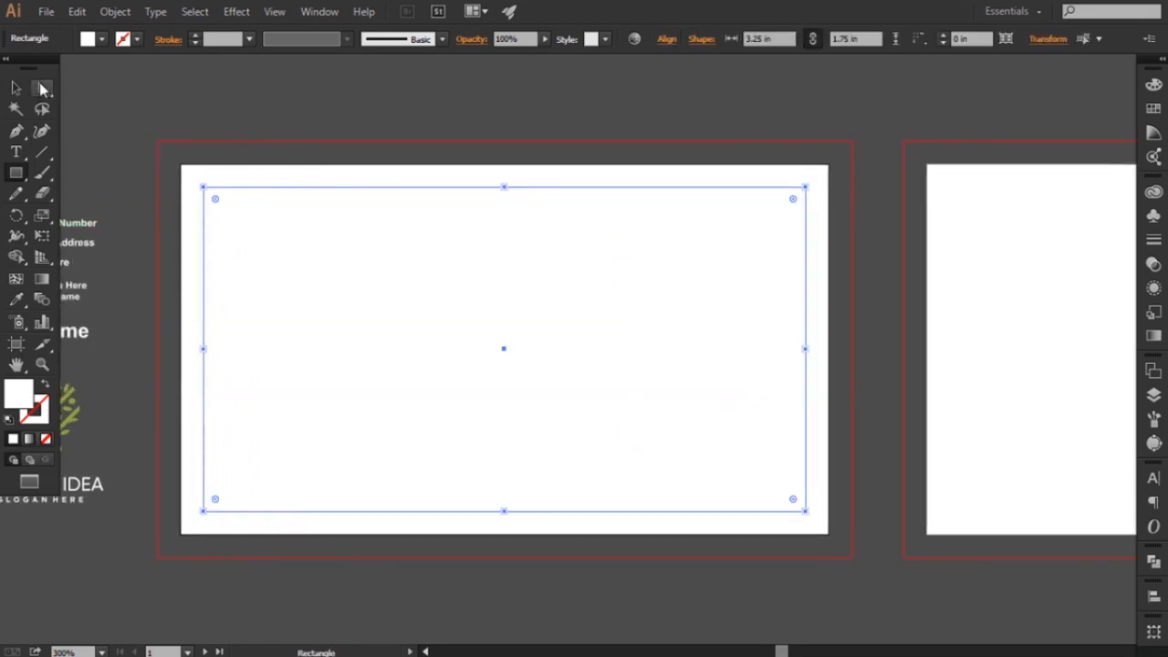
click(22, 90)
key(ctrl+minus)
key(space)
drag(749, 372, 605, 366)
click(635, 504)
drag(588, 433, 1087, 419)
click(735, 517)
Draw a rectangle covering the first artboard out to its bleed and fill it with the QR code's dark blue
drag(466, 501, 740, 501)
key(ctrl+equal)
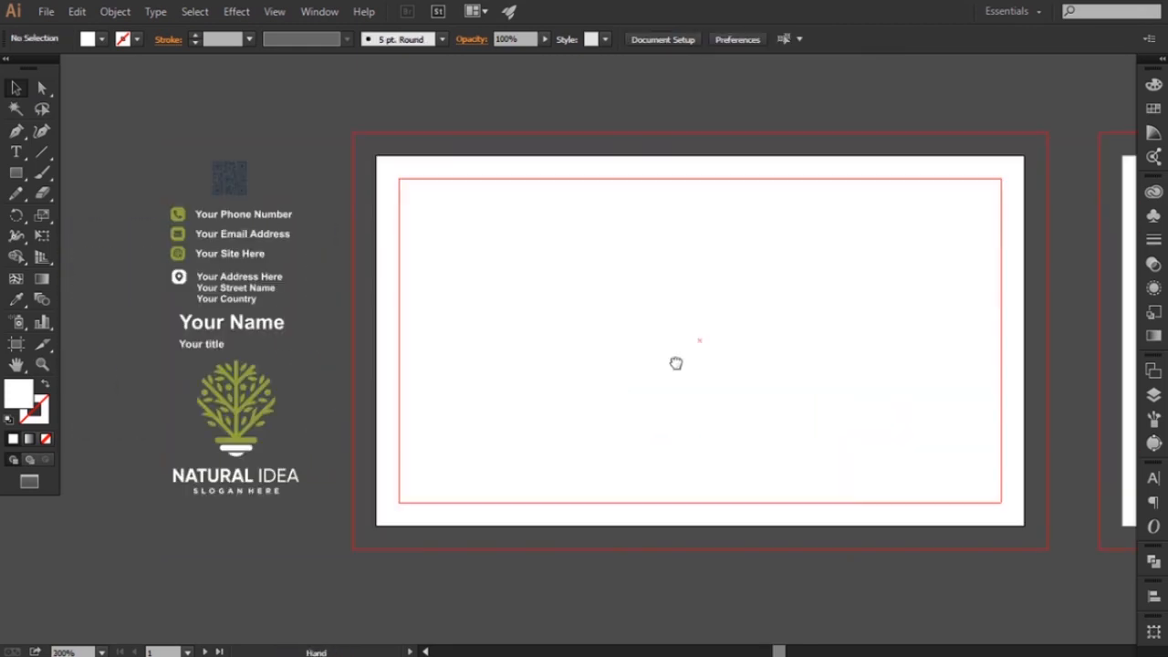
drag(675, 364, 636, 373)
drag(313, 143, 1007, 558)
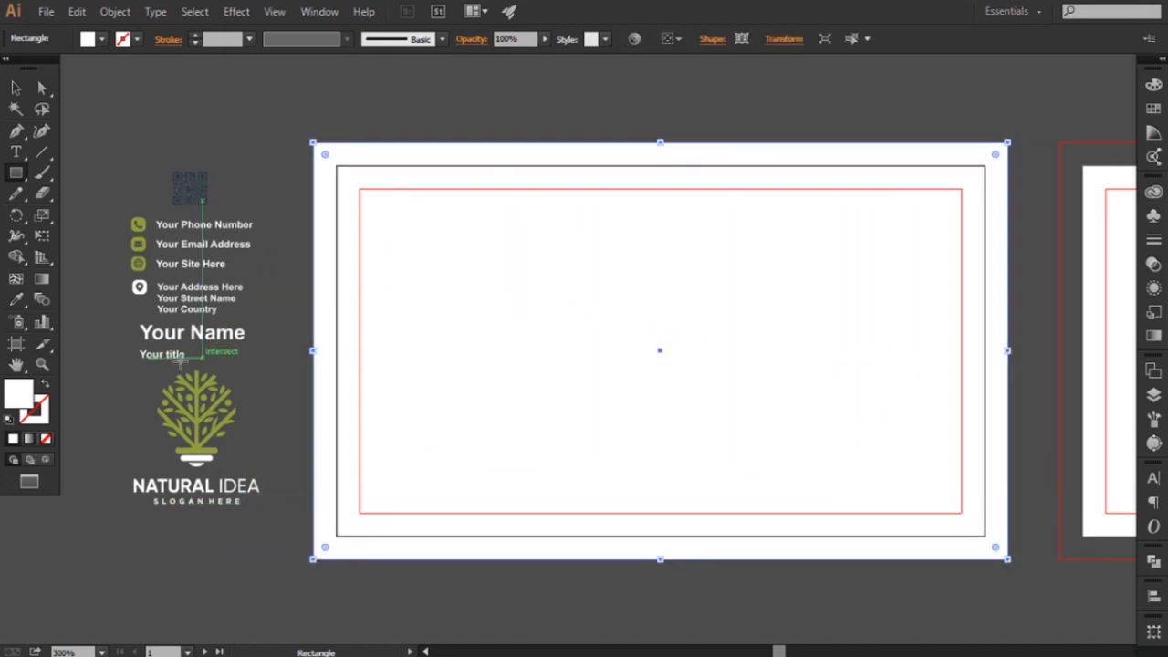
click(16, 299)
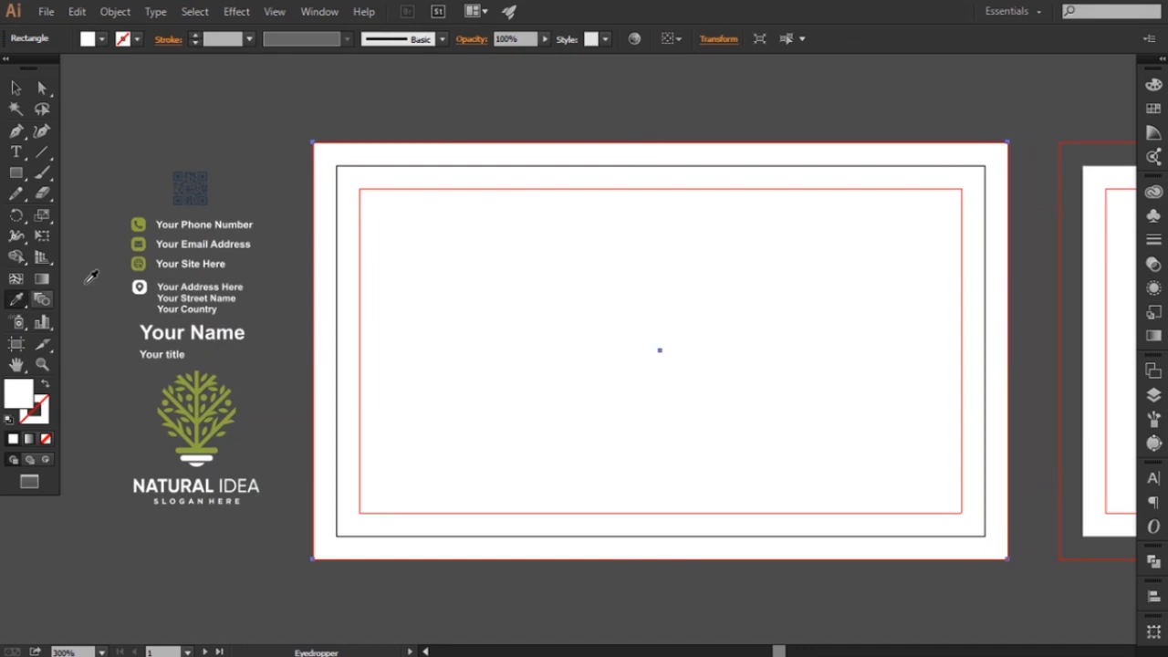
click(206, 197)
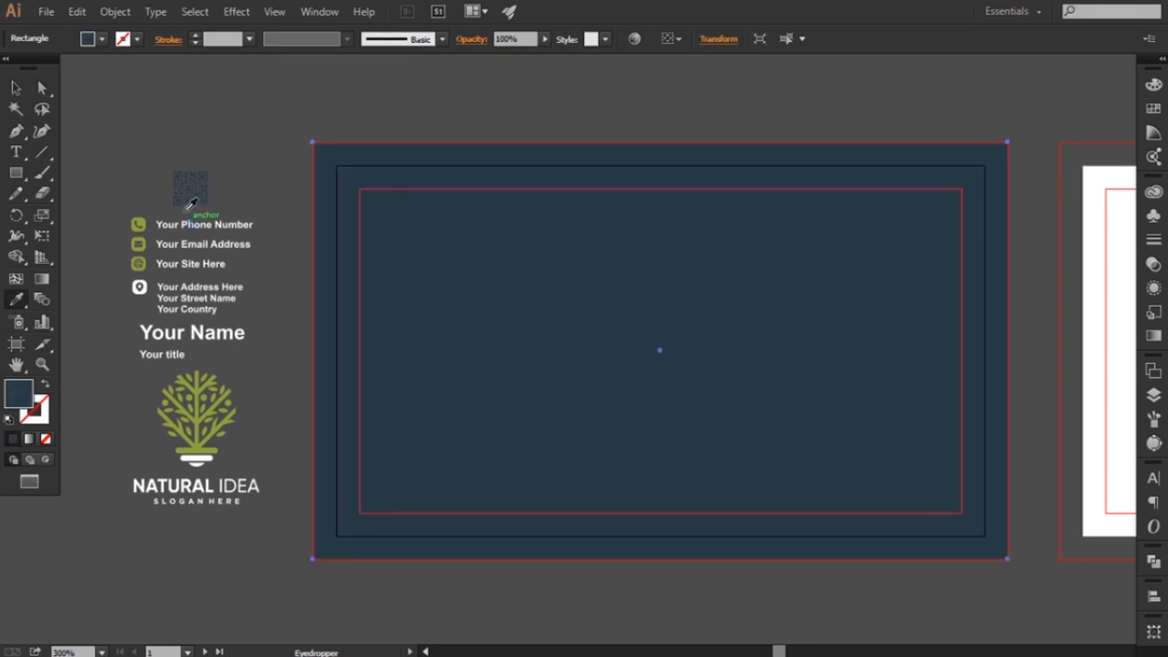
click(16, 89)
Show the rulers and place a vertical and a horizontal guide through the centre of the dark card
click(274, 12)
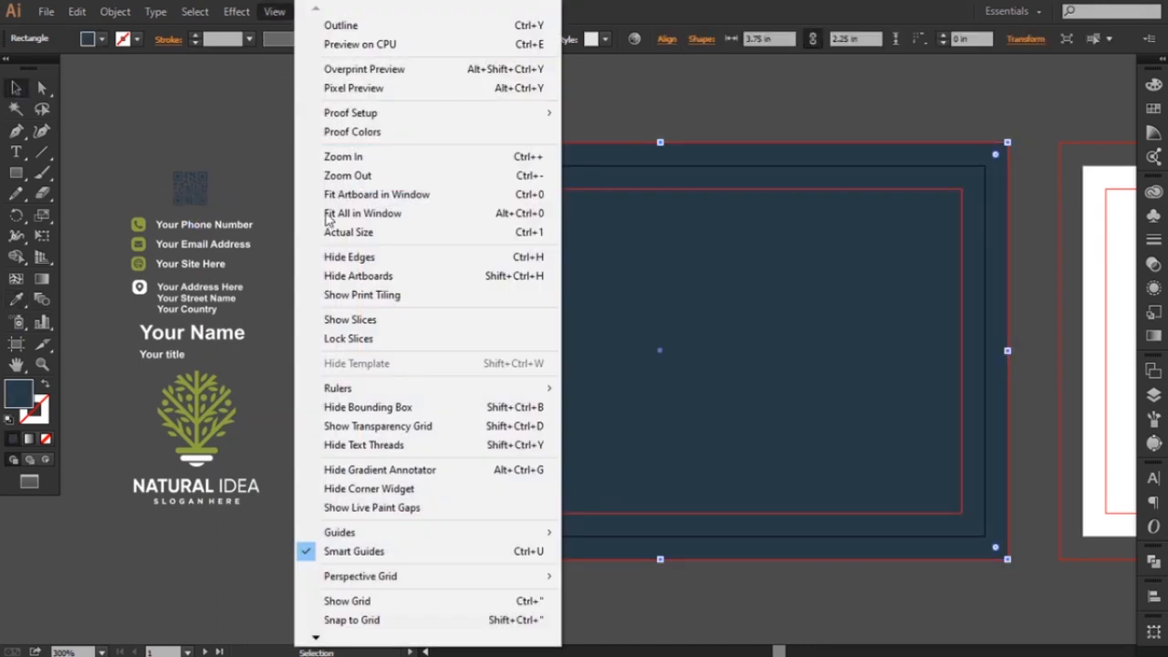
mouse_move(544, 388)
click(582, 390)
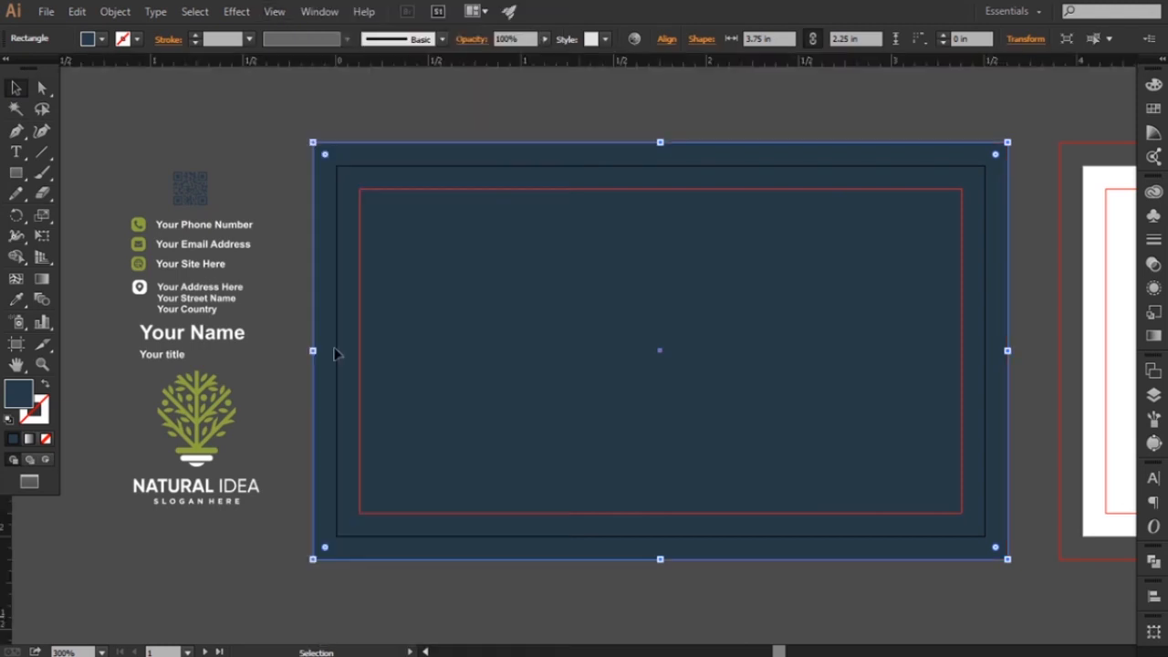
drag(5, 518, 659, 435)
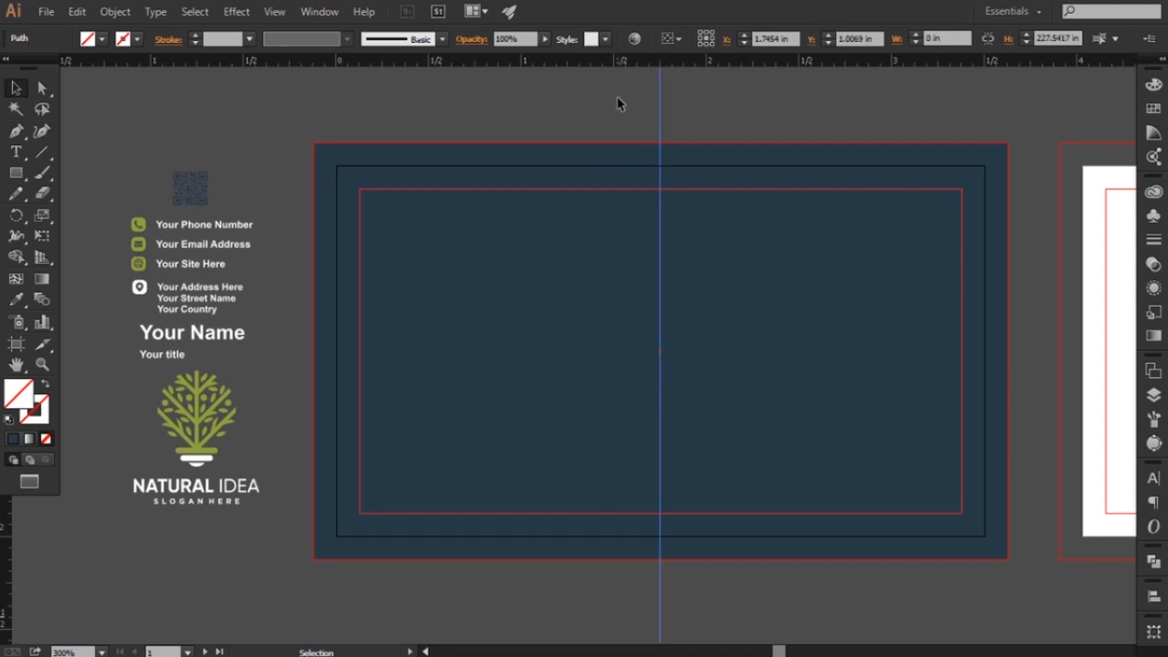
click(611, 150)
drag(602, 70, 644, 351)
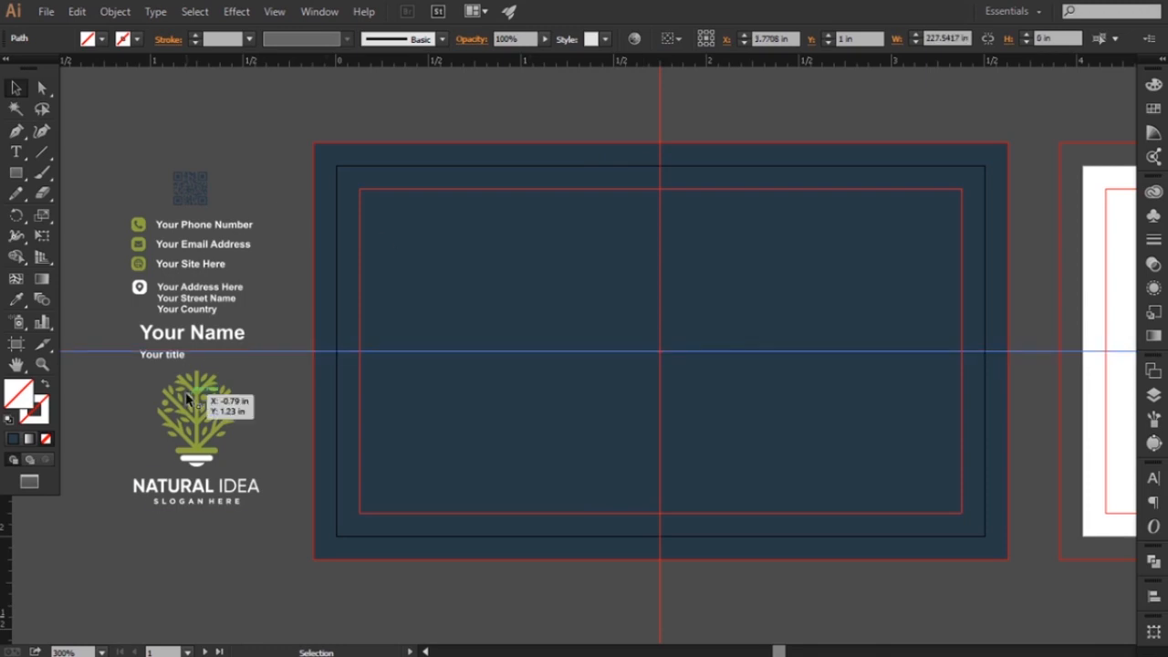
Centre the Natural Idea logo in front of the dark card's background and enlarge it to fill most of the margin height
drag(187, 402, 660, 319)
right_click(665, 317)
mouse_move(725, 460)
click(843, 461)
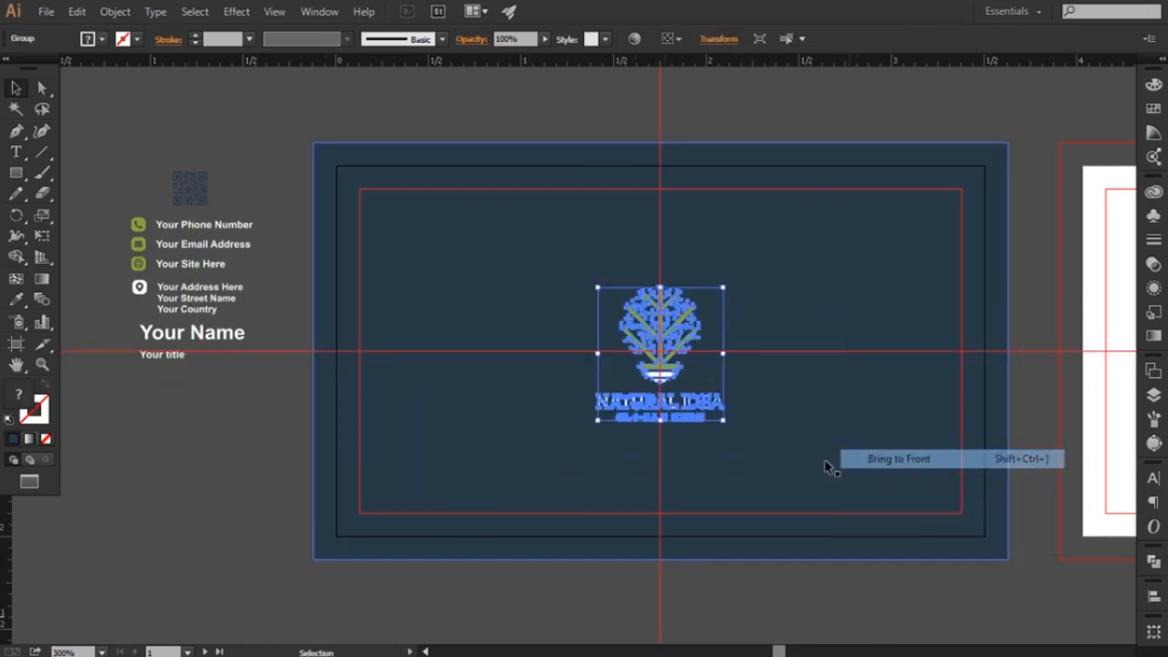
drag(723, 423, 800, 493)
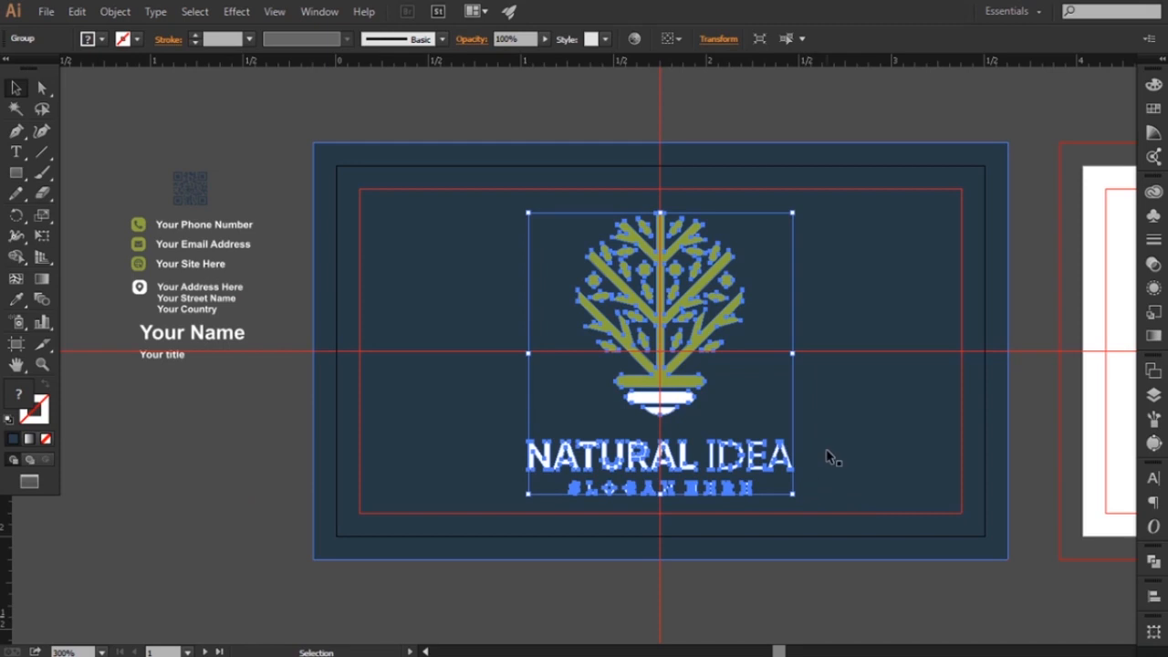
key(Up)
click(752, 597)
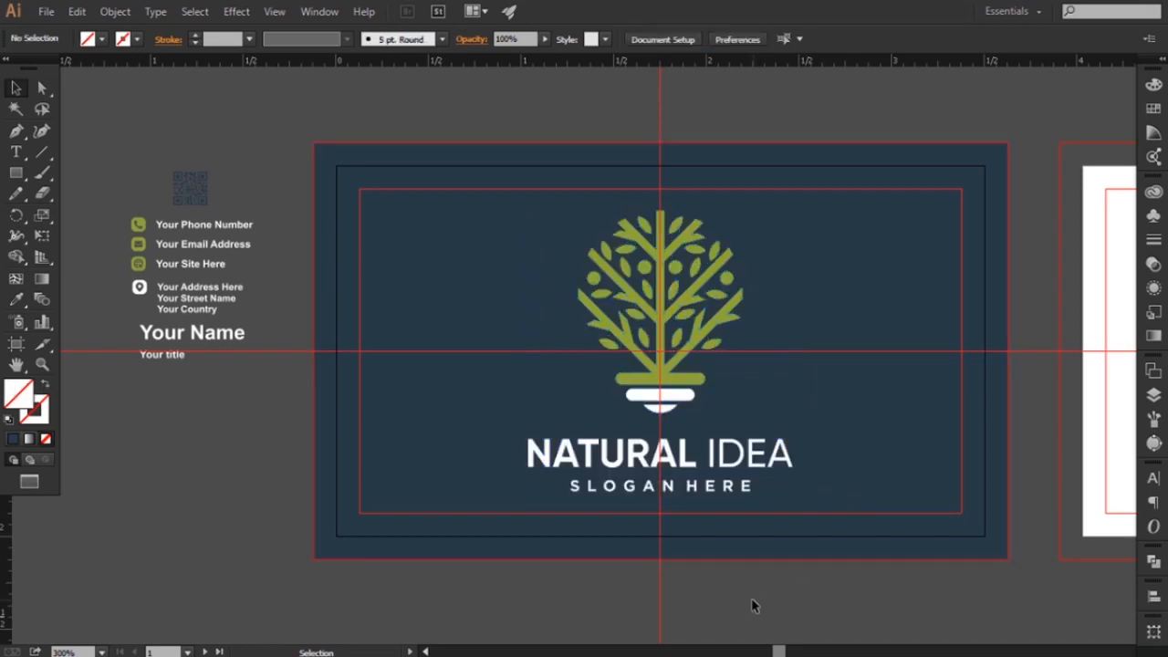
Draw a rectangle covering the second artboard out to its bleed and fill it with white (ffffff)
key(ctrl+minus)
scroll(741, 465, right, 4)
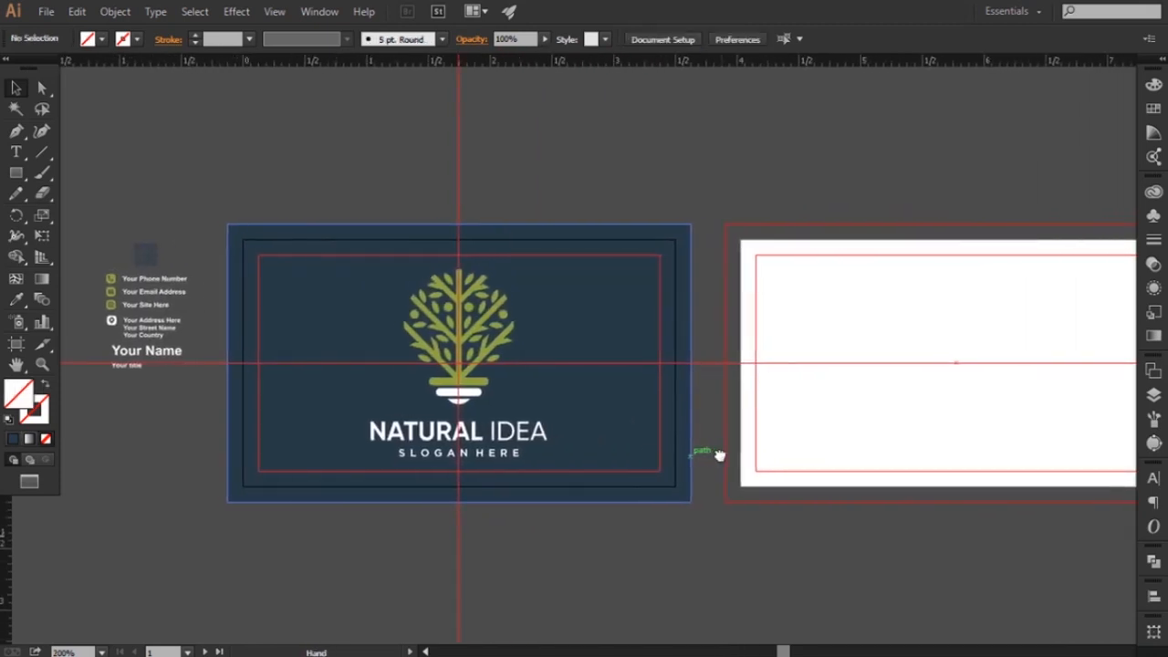
drag(871, 370, 723, 329)
drag(600, 209, 1062, 484)
scroll(560, 392, right, 2)
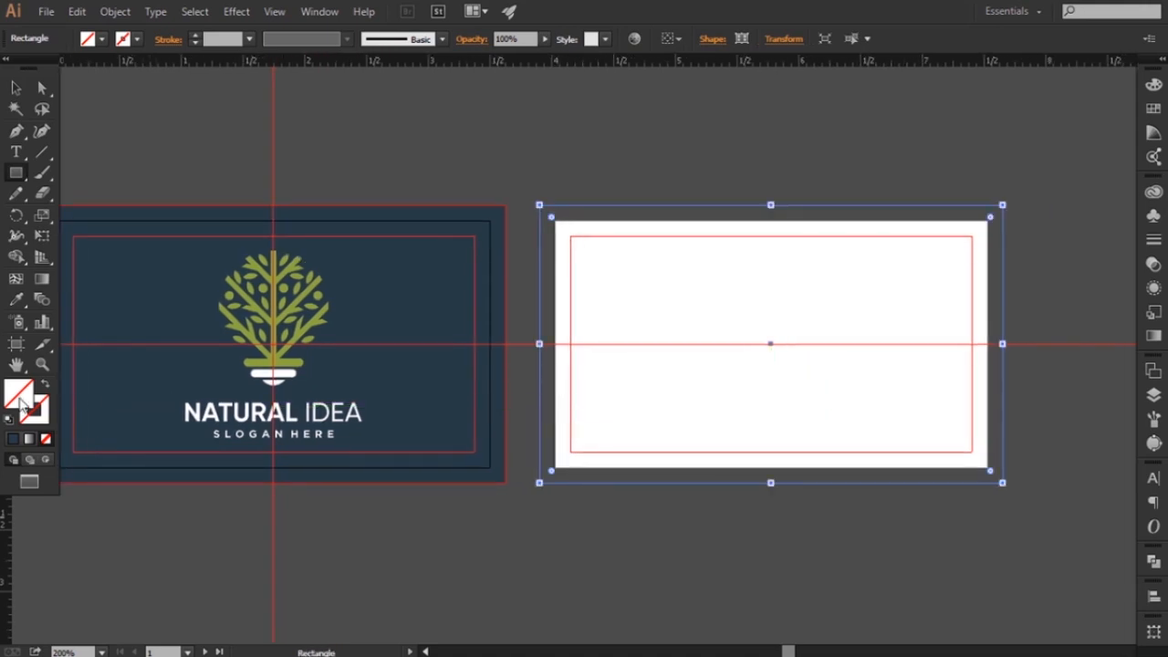
double_click(20, 398)
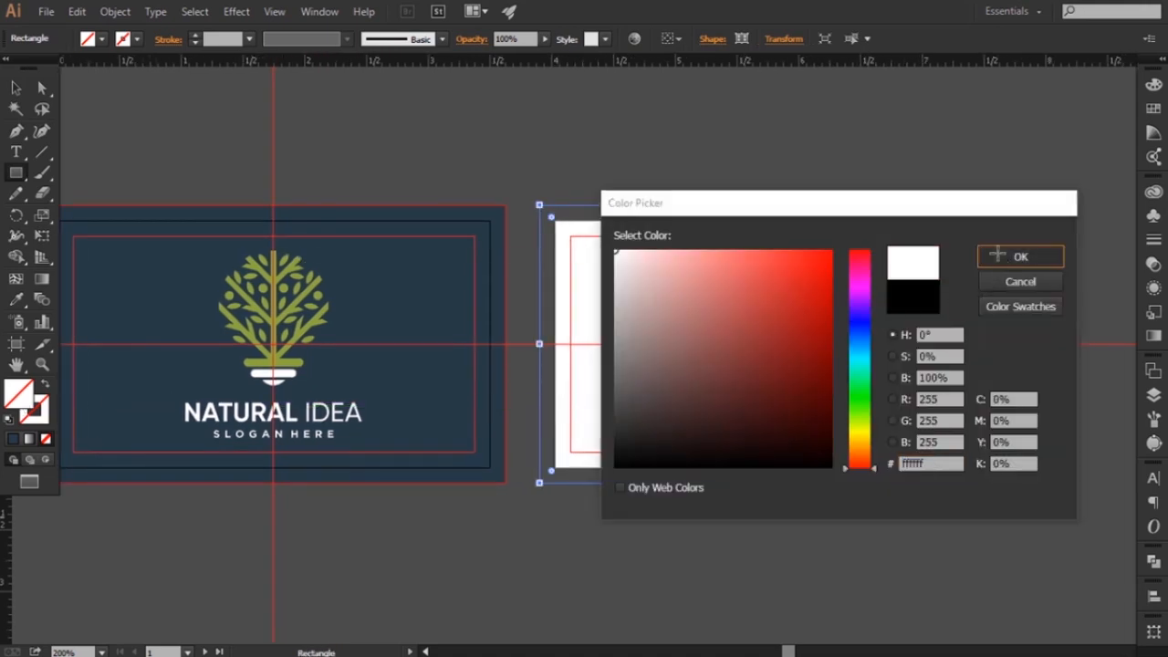
click(1020, 257)
Move the QR code, contact details, name and title from beside the dark card to the empty area beyond the white card
scroll(321, 248, left, 4)
click(15, 87)
click(102, 222)
drag(193, 336, 905, 152)
drag(857, 242, 453, 252)
drag(484, 106, 861, 234)
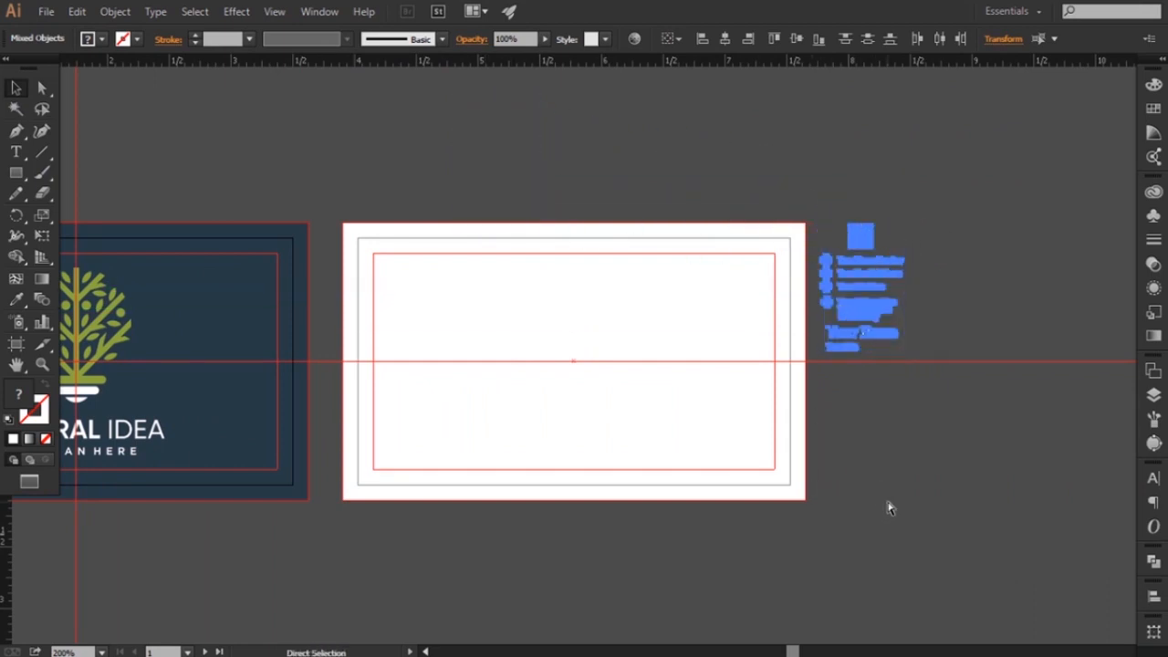
key(ctrl+plus)
drag(848, 478, 785, 446)
click(928, 471)
Draw a closed Pen shape on the white card with a slanted right edge and a thin strip along the bottom bleed
key(space)
drag(560, 398, 577, 406)
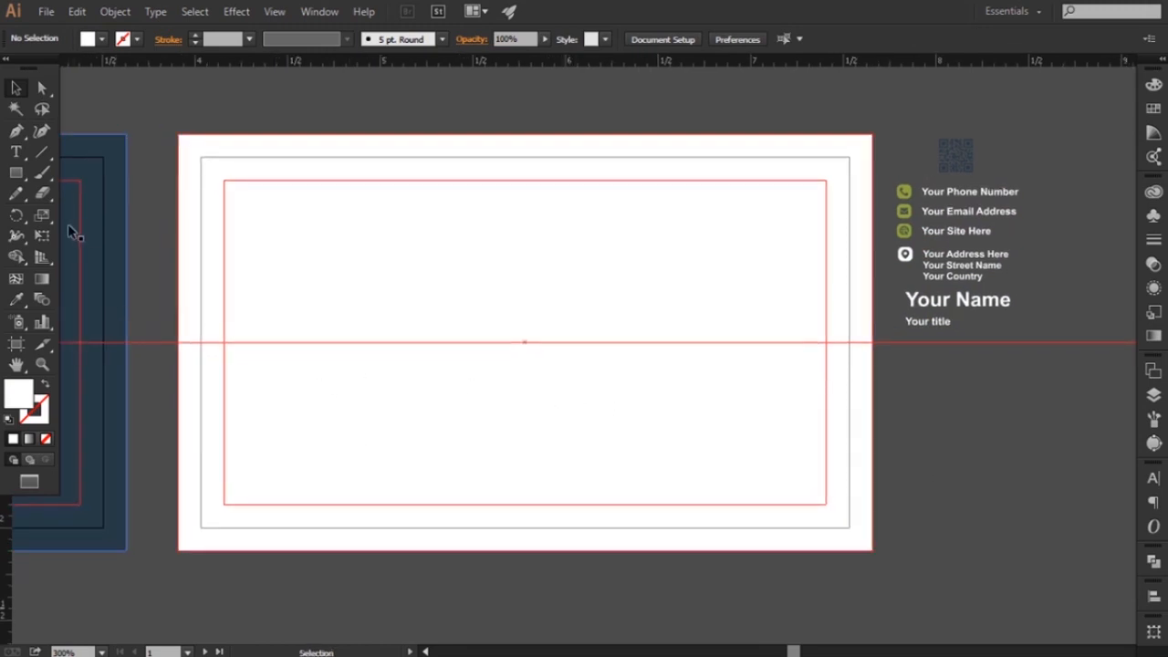
click(178, 182)
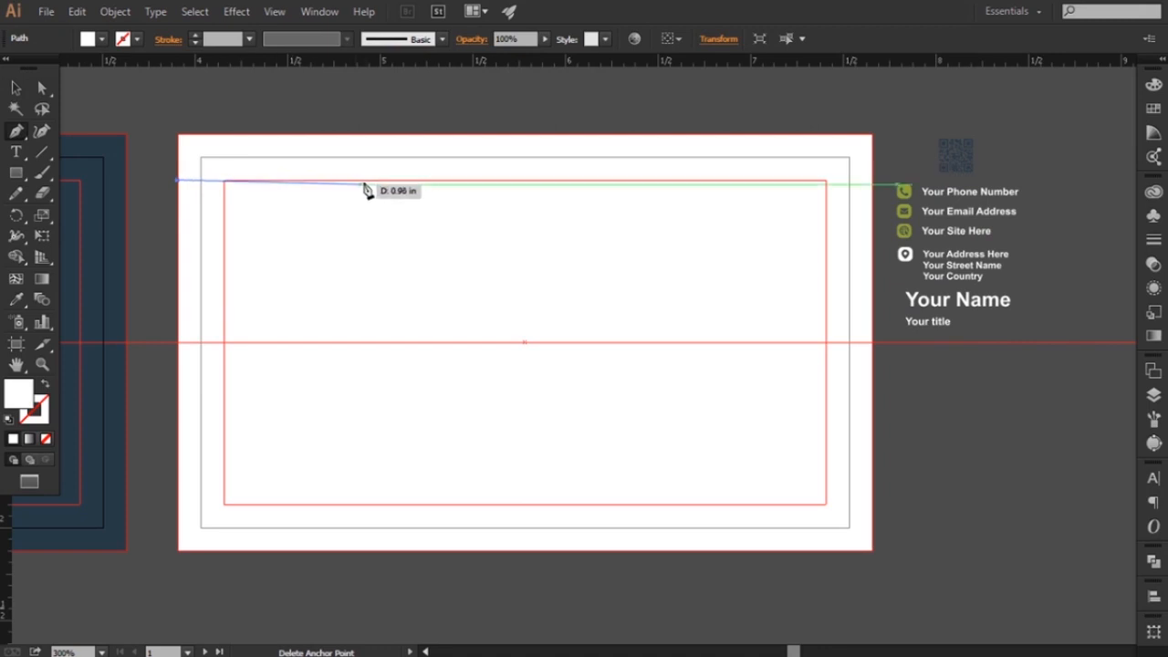
click(439, 182)
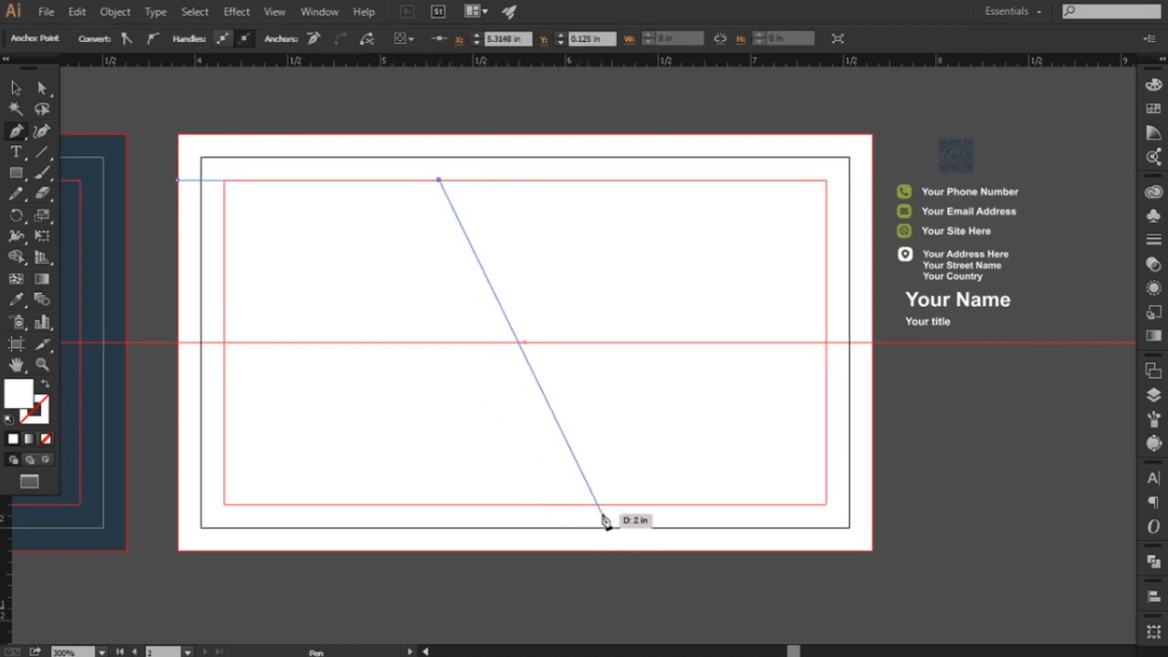
click(602, 514)
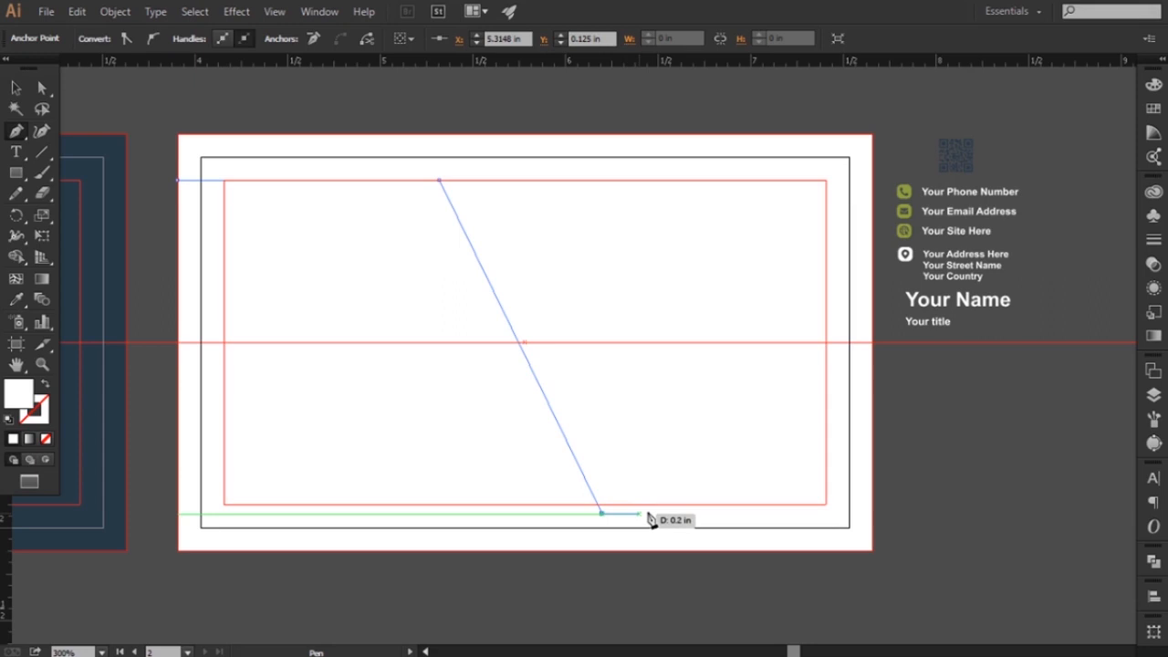
click(871, 514)
click(871, 549)
click(177, 549)
click(177, 180)
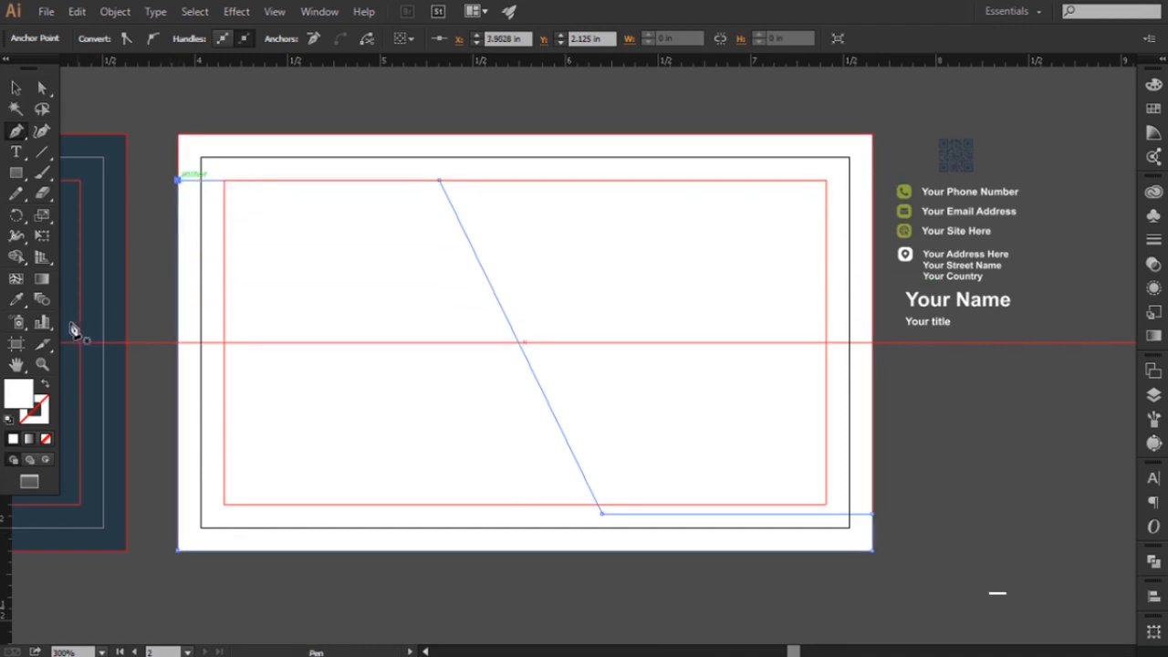
Fill the slanted shape with the dark blue sampled from the first card's background
click(16, 301)
click(118, 301)
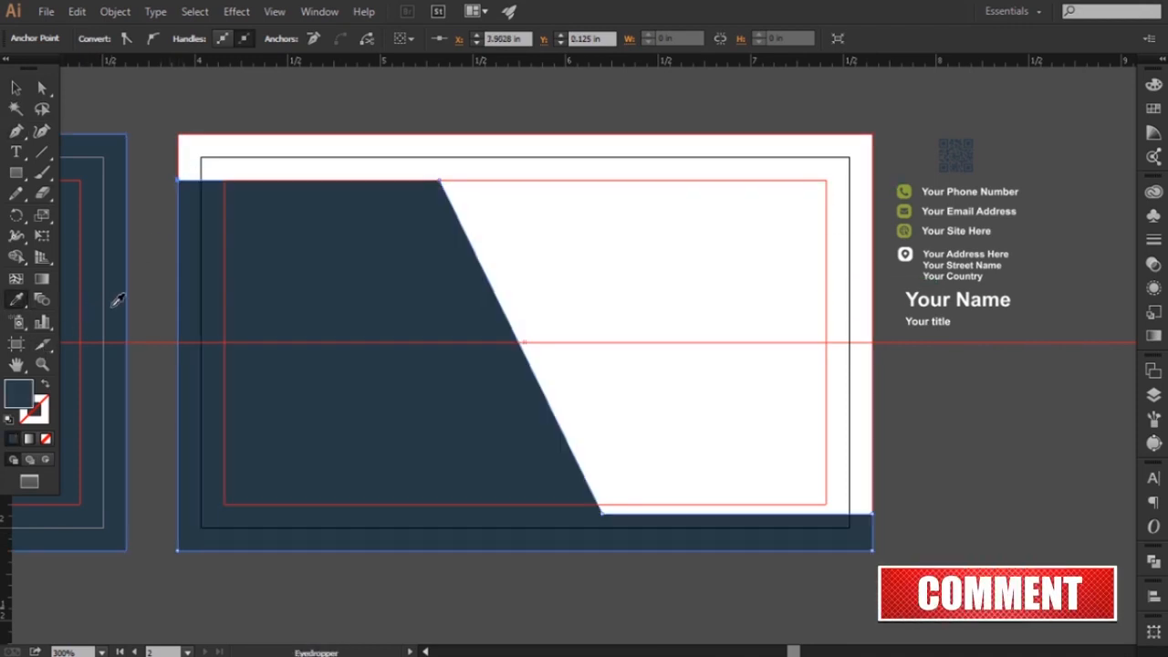
drag(191, 308, 202, 306)
click(18, 90)
click(146, 103)
Round the upper corner of the dark shape where its top edge meets the slanted edge
scroll(252, 265, left, 1)
click(41, 88)
click(464, 187)
click(466, 180)
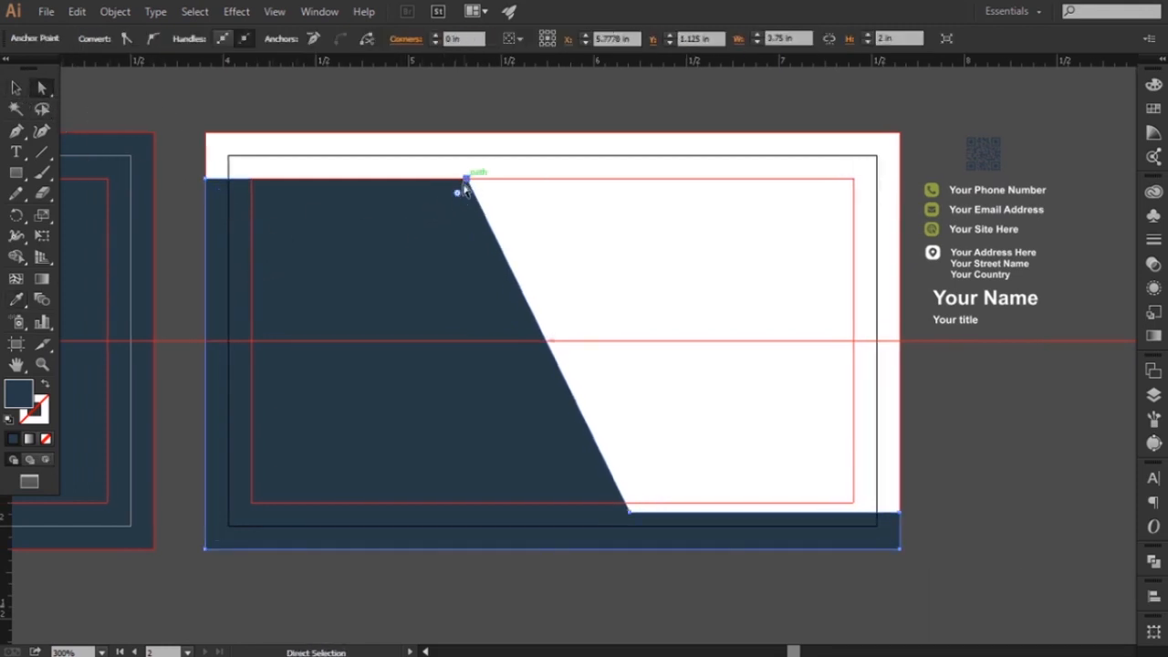
drag(458, 198, 421, 219)
click(405, 122)
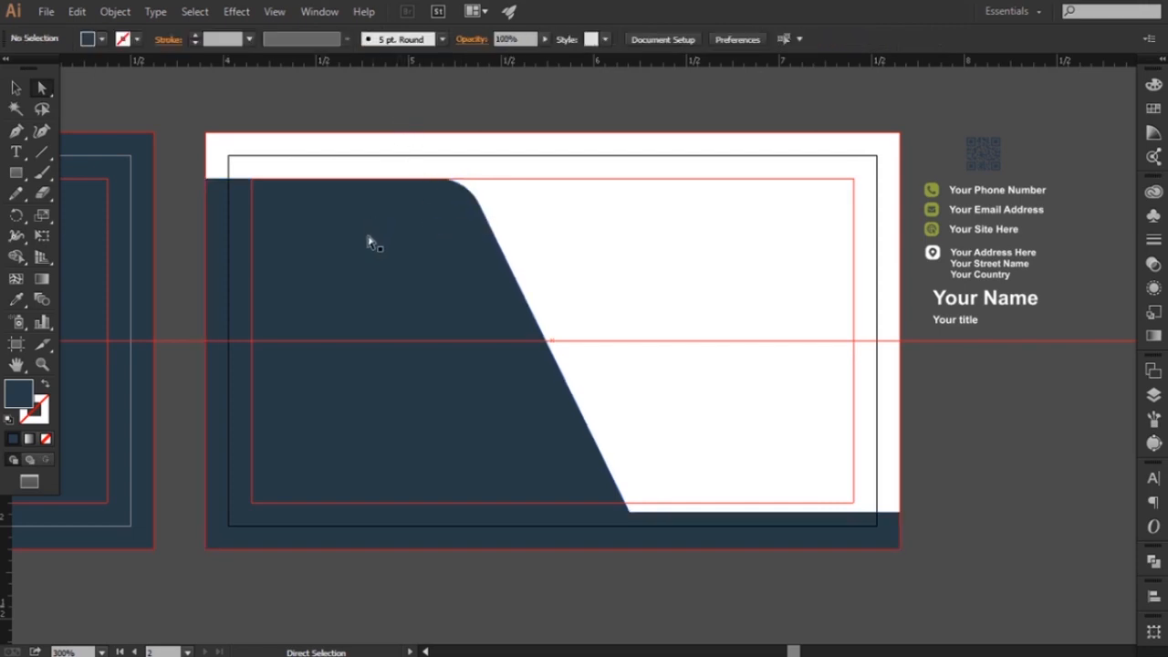
Draw a closed Pen band across the dark shape with a thin slanted leg running parallel to its edge down to the bottom bleed
scroll(355, 277, left, 1)
click(15, 131)
click(218, 280)
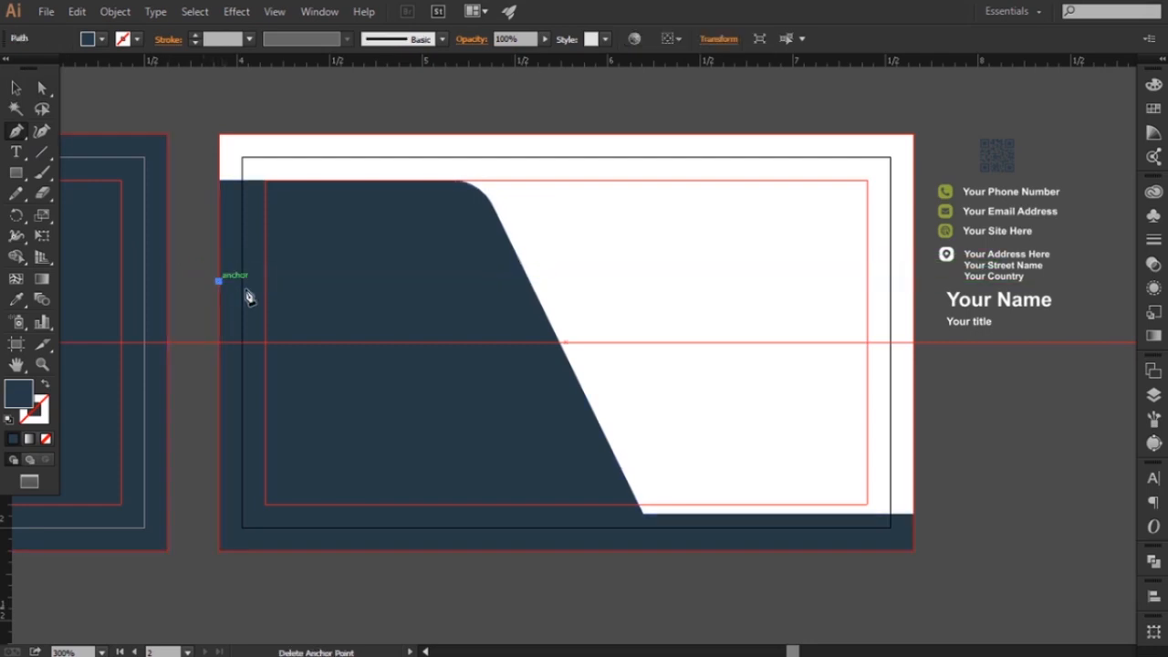
click(511, 282)
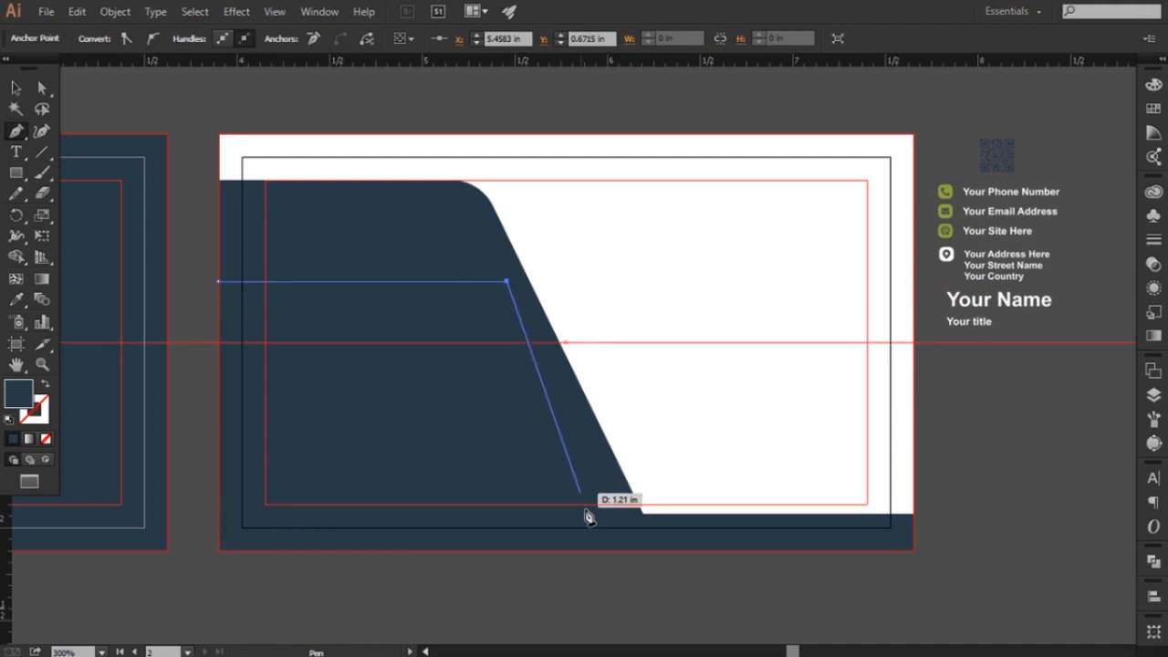
click(638, 551)
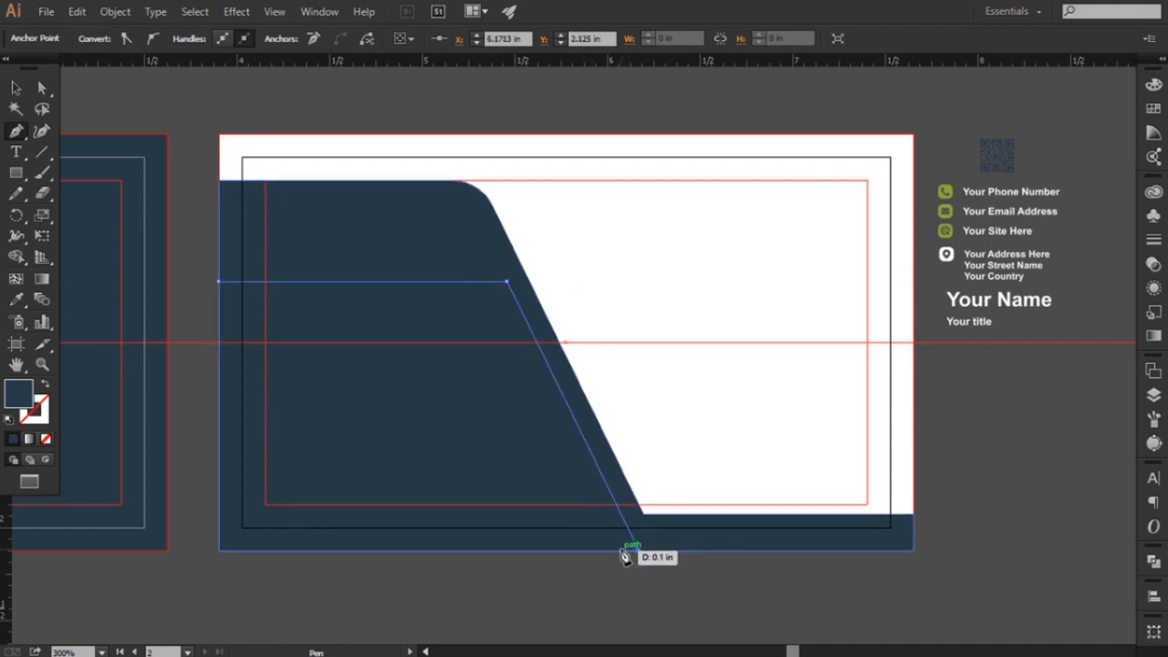
click(620, 551)
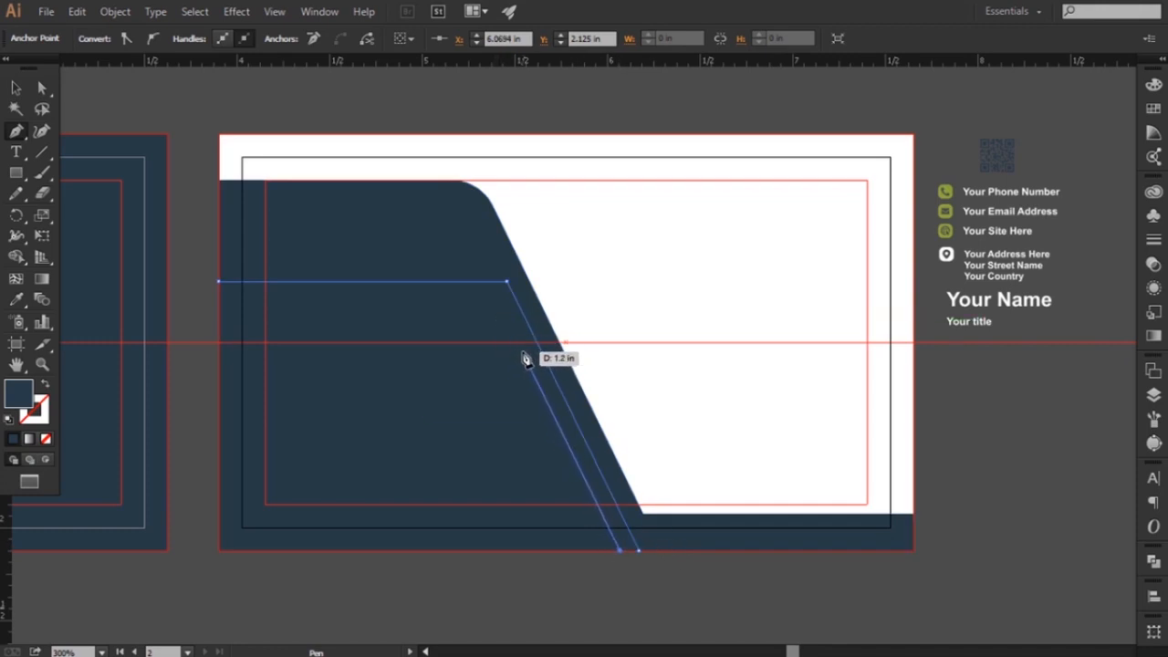
click(522, 353)
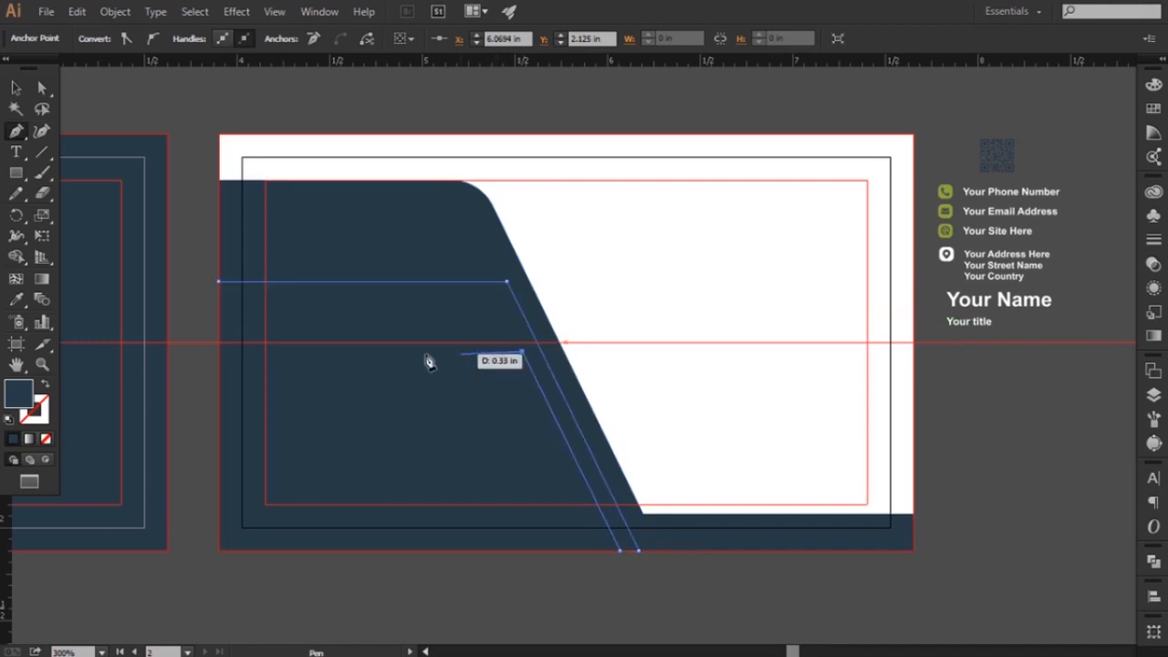
click(220, 352)
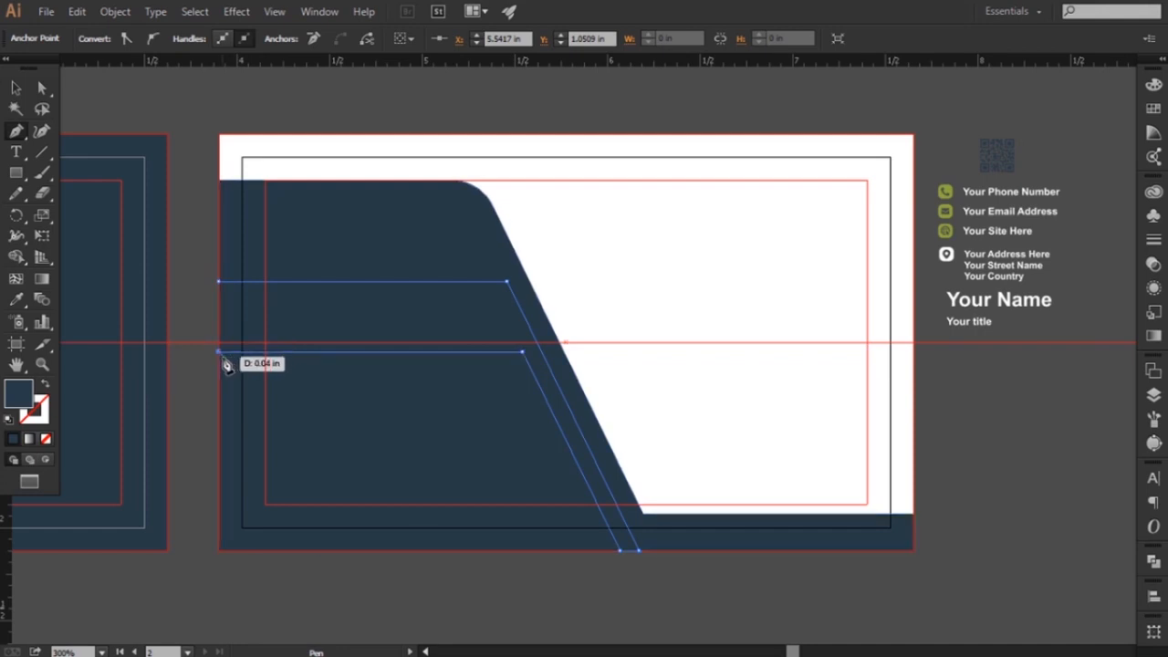
click(222, 283)
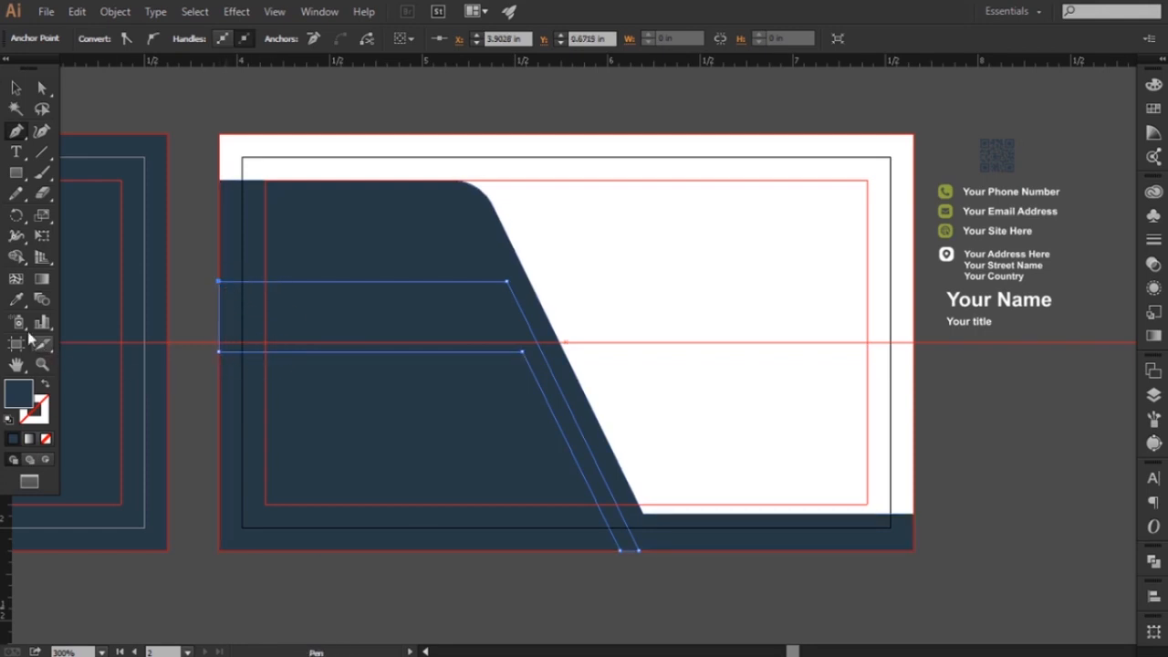
Fill the band with the green sampled from the first card's logo and lower the bottom edge of its horizontal part slightly
mouse_move(278, 340)
mouse_down()
mouse_move(475, 342)
mouse_move(270, 338)
mouse_up()
click(83, 310)
key(a)
click(482, 355)
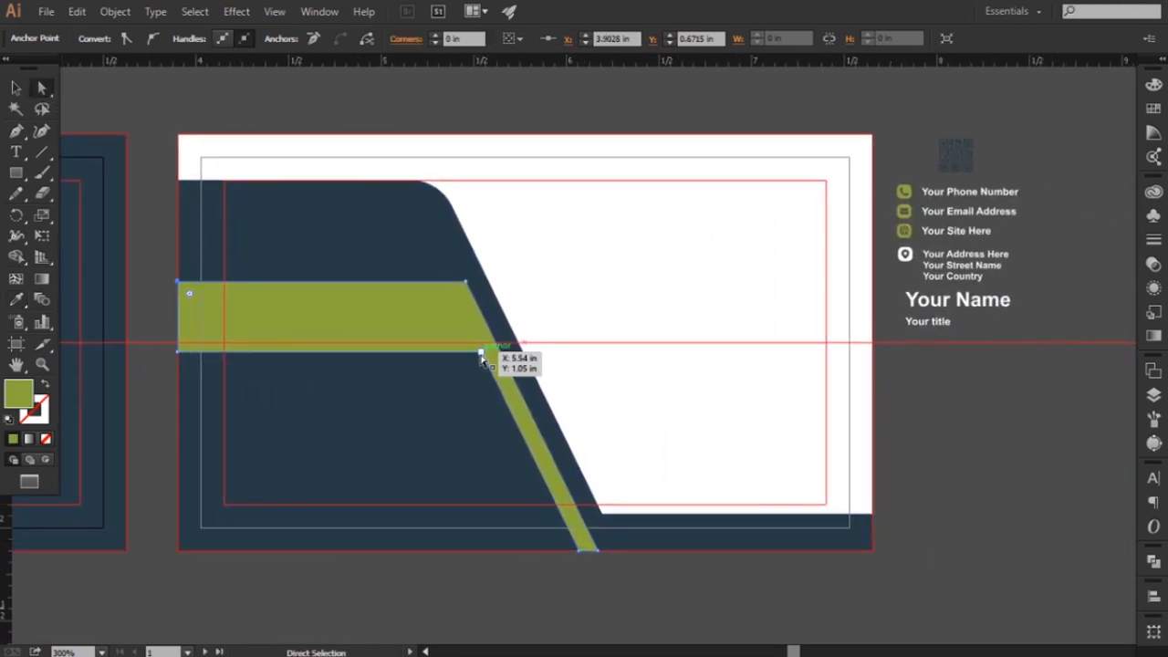
drag(484, 359, 487, 366)
drag(182, 358, 179, 365)
scroll(334, 496, left, 2)
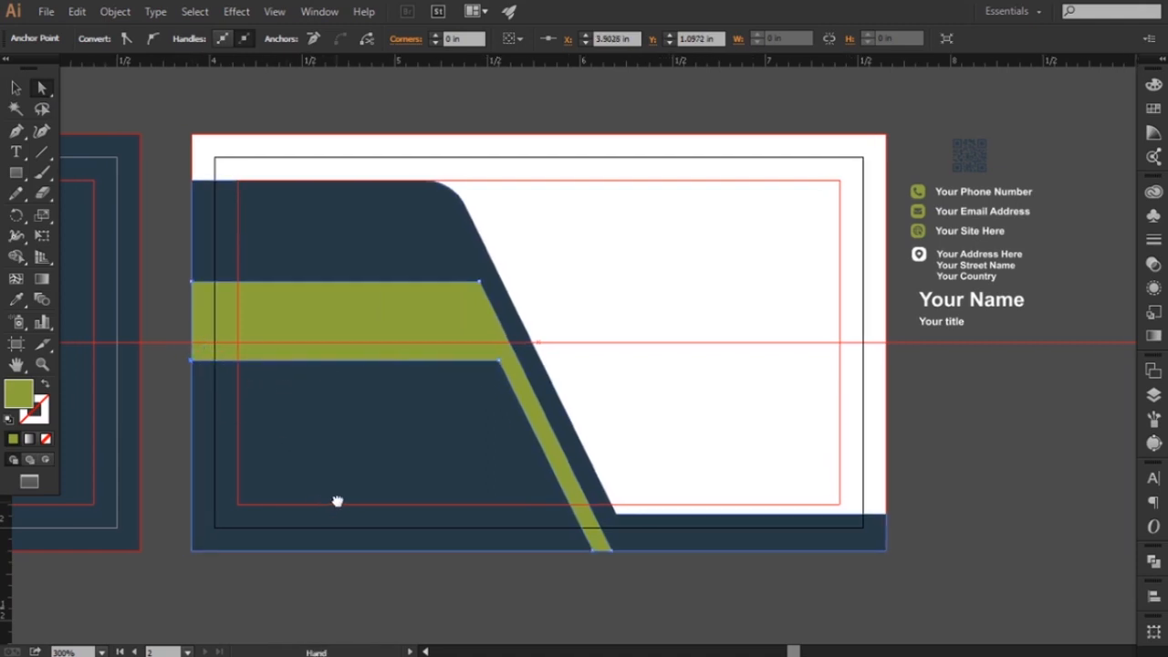
Round the green band's upper corner, where it turns into the slanted leg, to a radius of 0.15 in
click(481, 279)
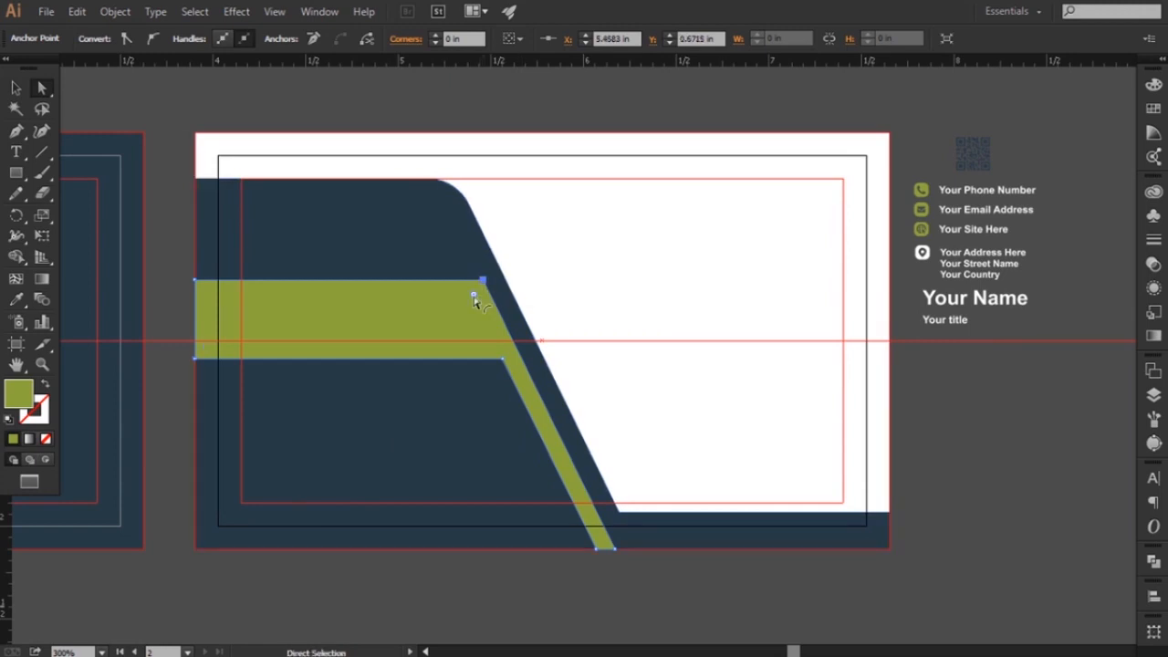
drag(474, 300, 469, 301)
click(509, 593)
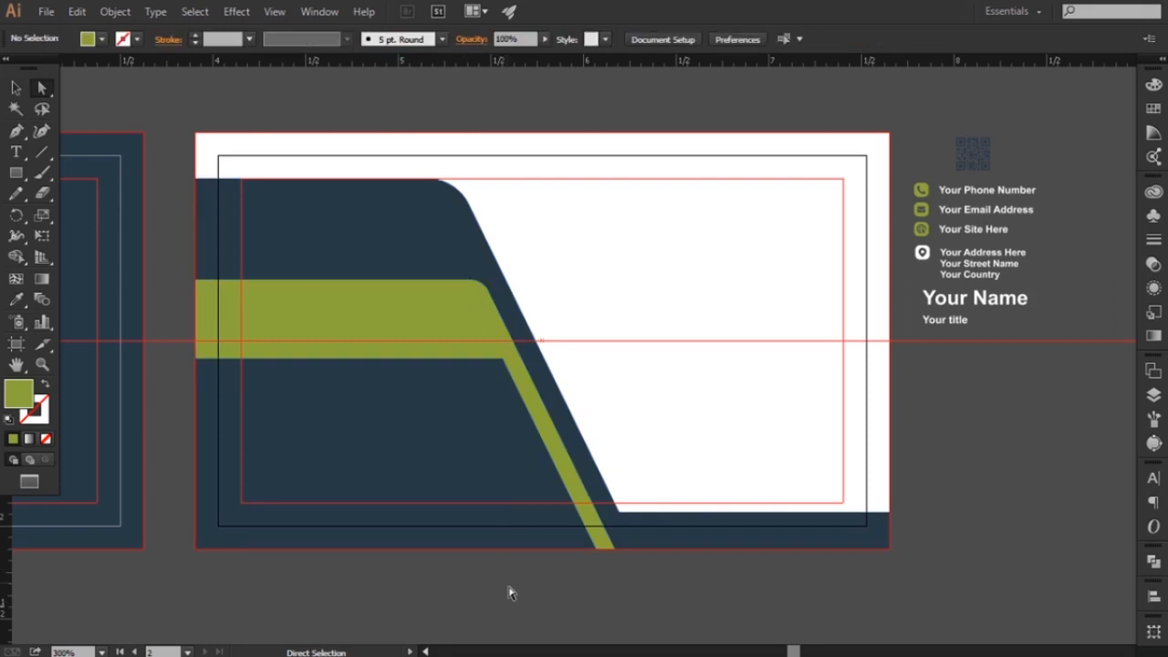
drag(355, 486, 376, 490)
drag(530, 374, 516, 391)
click(478, 327)
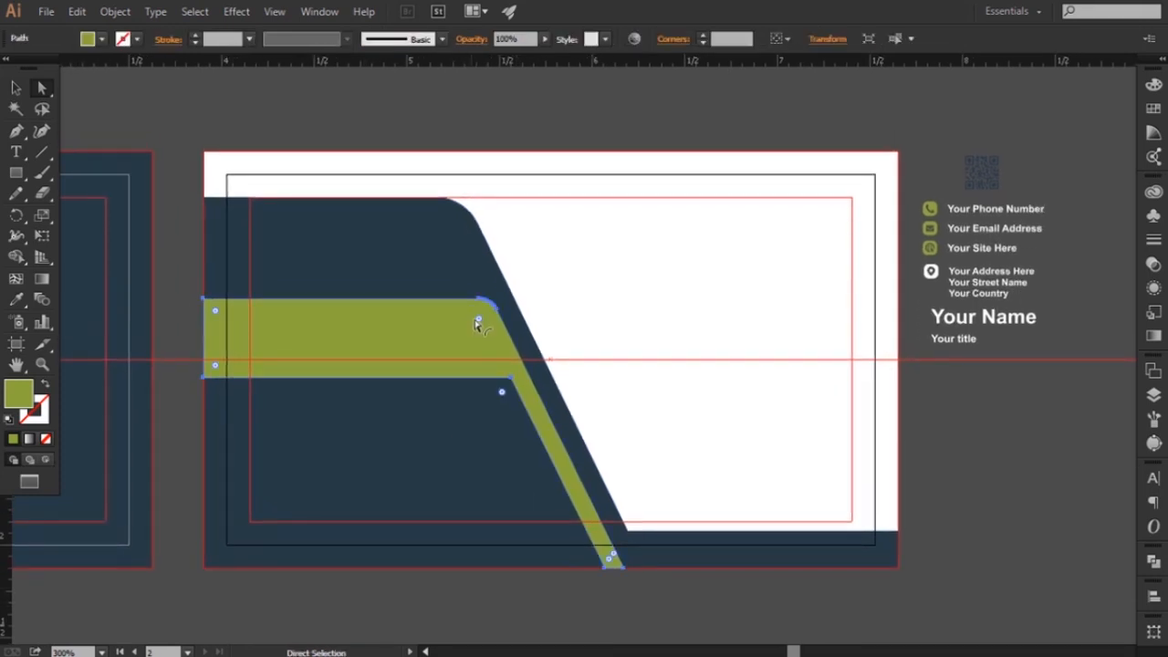
click(498, 313)
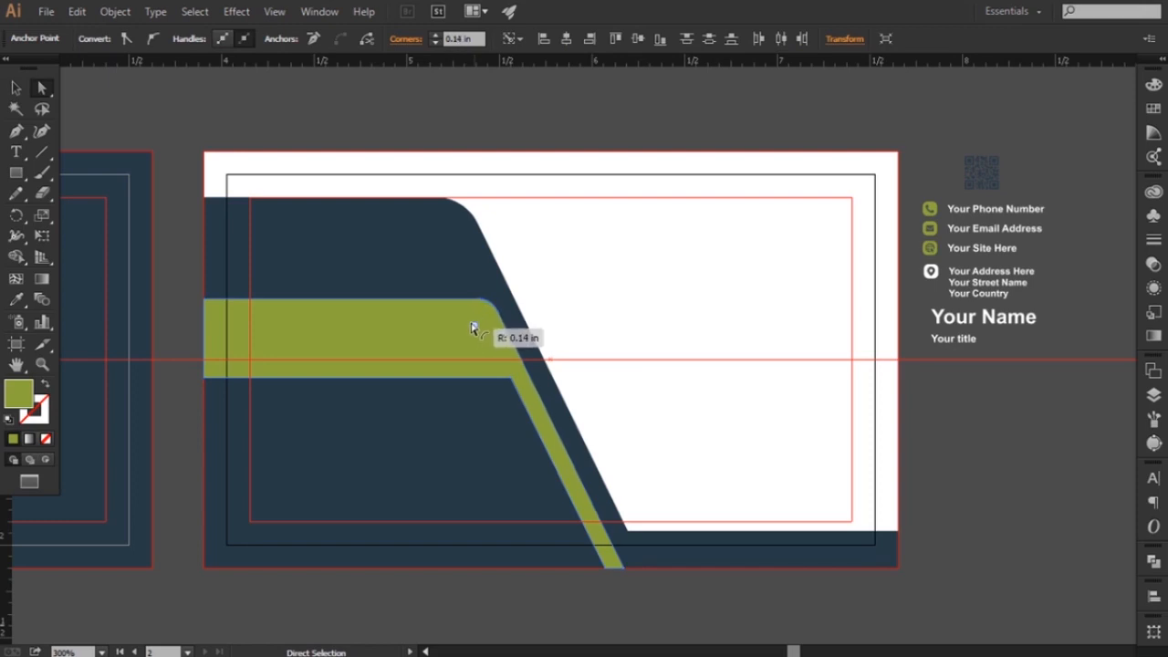
click(893, 467)
Move the name and title group onto the dark area above the green band and bring it to the front
scroll(548, 442, left, 1)
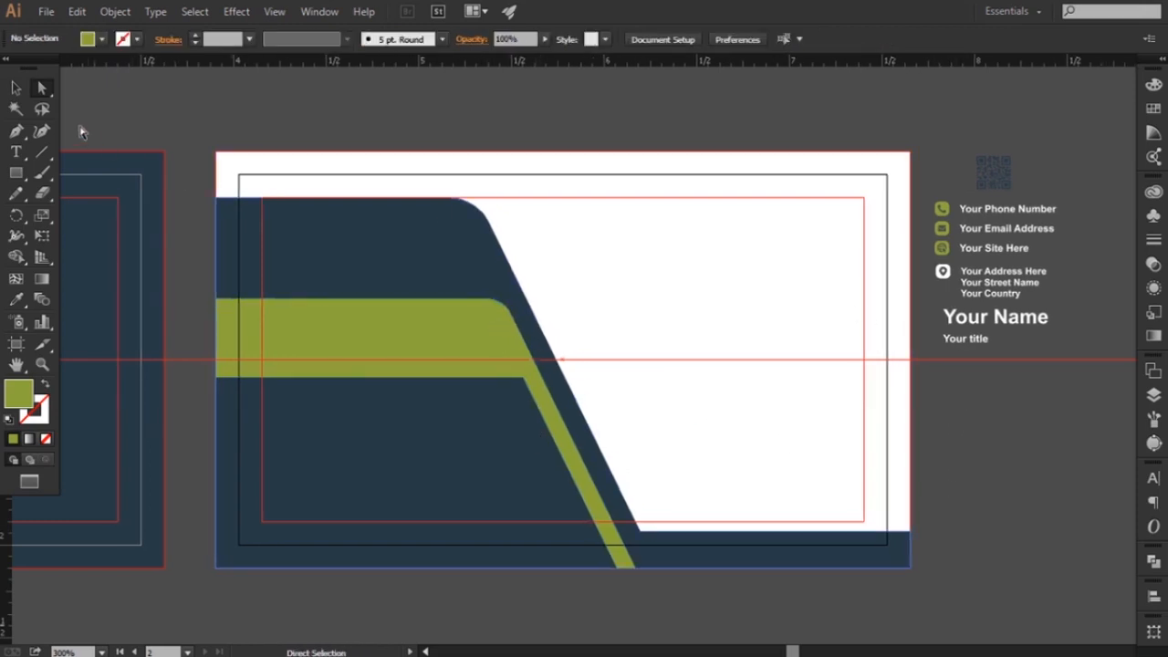
click(16, 87)
drag(965, 339, 935, 327)
drag(775, 337, 303, 244)
right_click(381, 255)
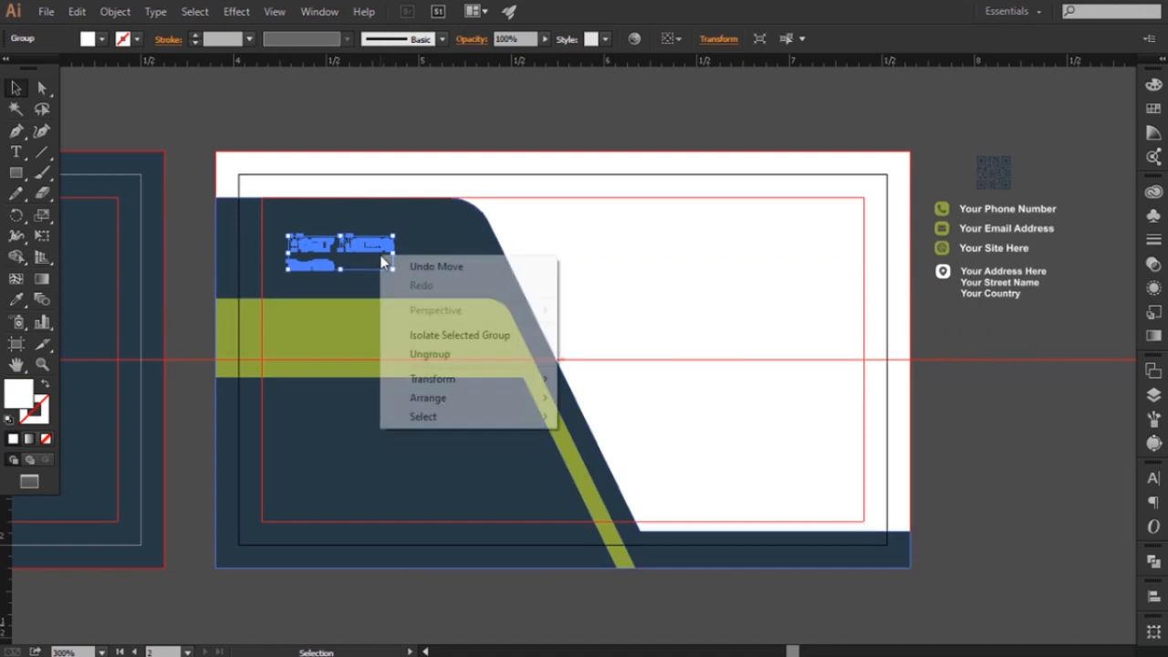
mouse_move(443, 399)
click(593, 396)
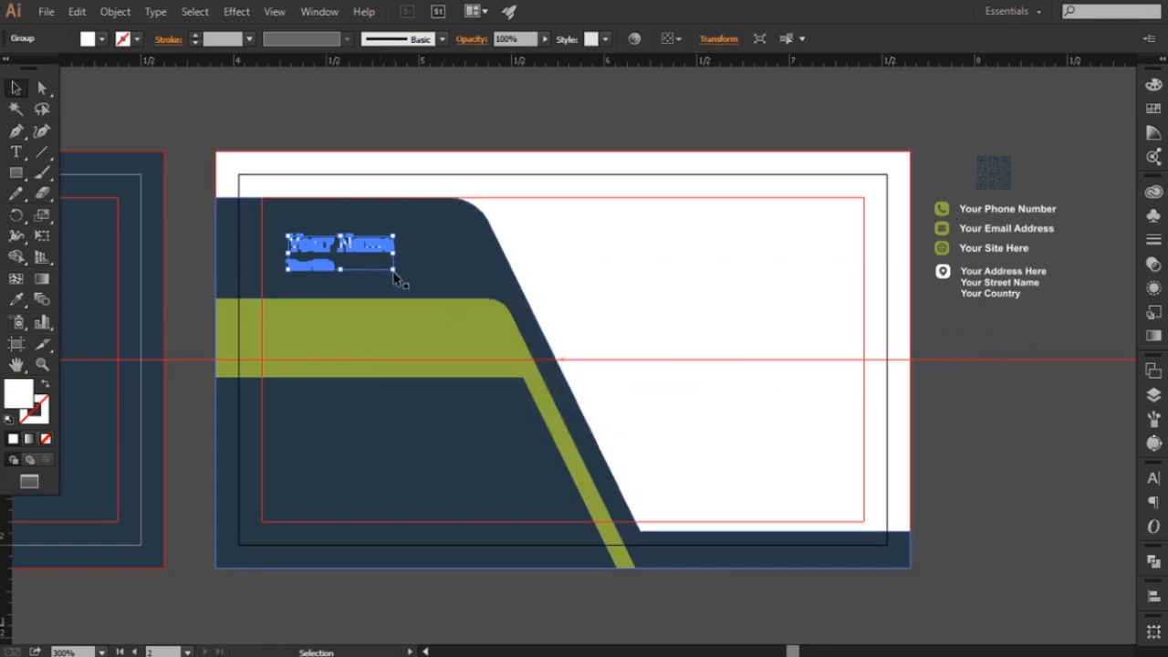
Enlarge the name and title group and nudge it into place between the dark shape's upper edge and the green band
drag(393, 271, 433, 280)
key(Up)
key(Up)
key(Up)
key(Up)
key(Up)
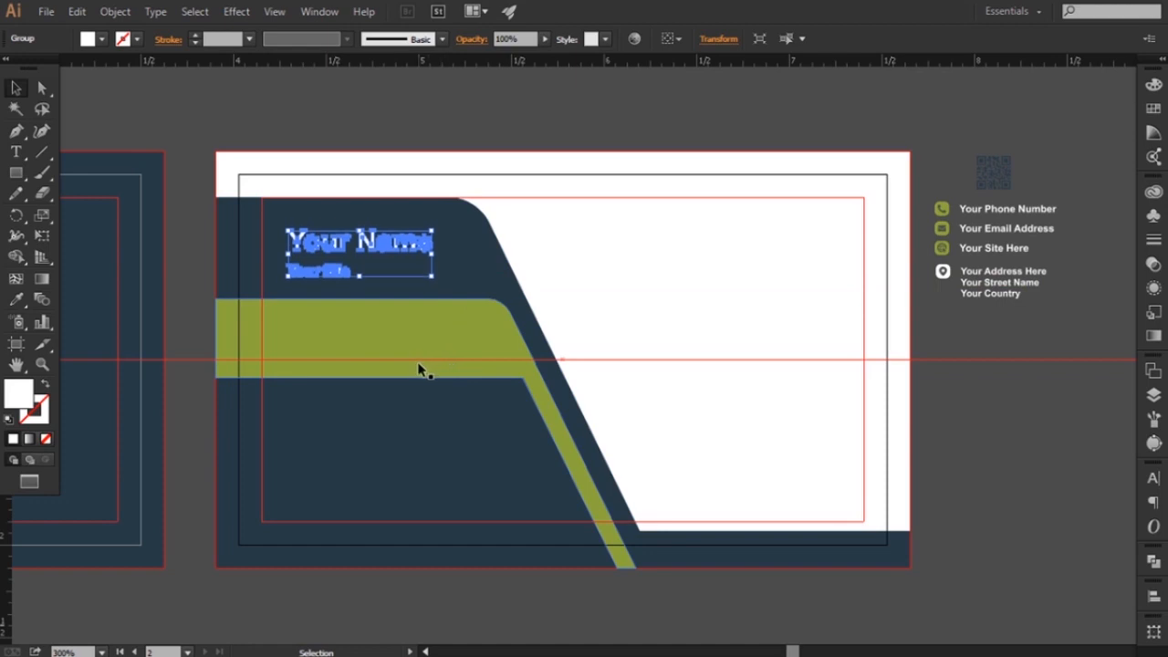
key(Down)
key(Down)
key(Down)
key(Up)
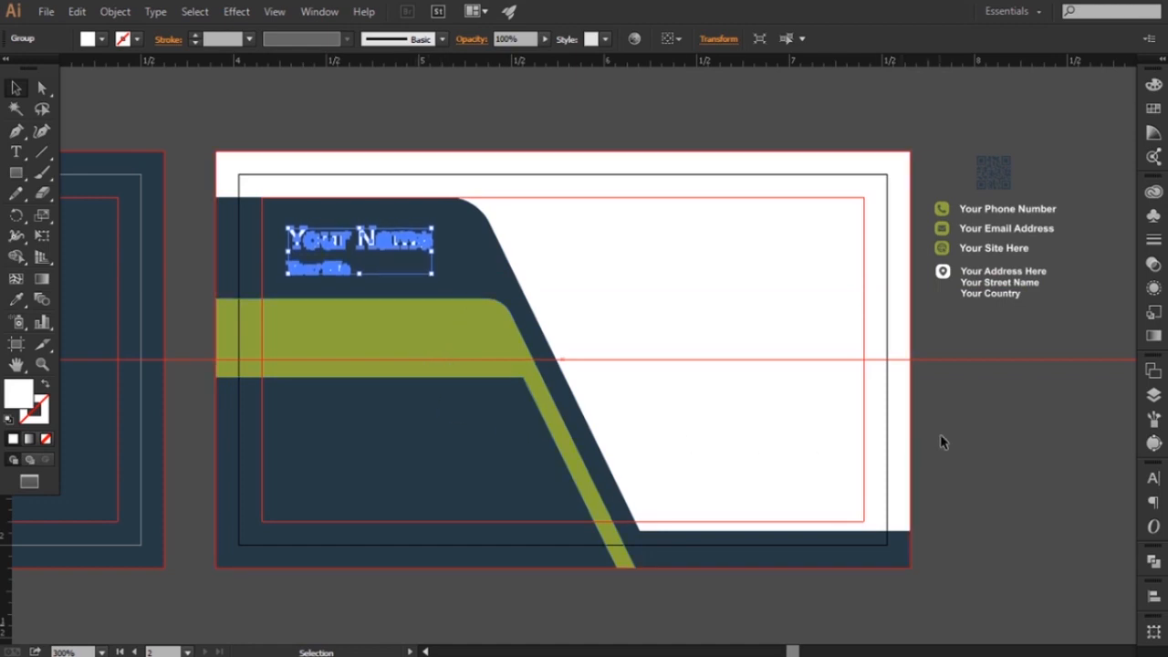
key(Right)
key(Right)
key(Right)
key(Left)
key(Left)
key(Left)
click(937, 444)
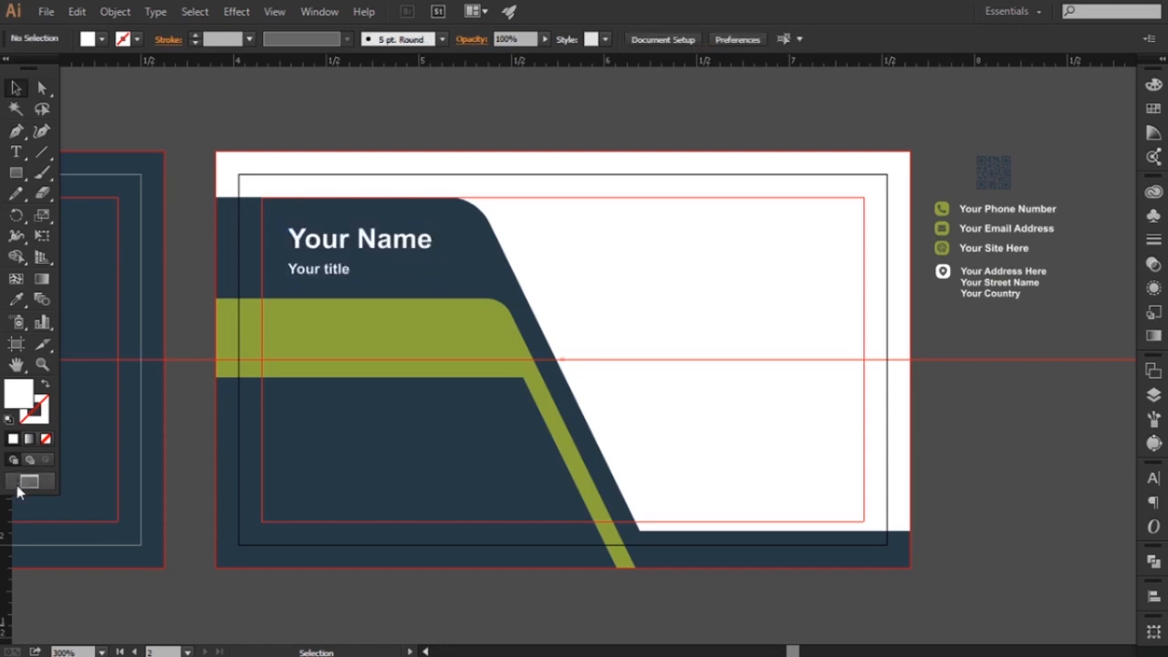
Add a vertical guide at the name's left edge and place the address block along it on the green band, brought to the front
drag(5, 527, 288, 521)
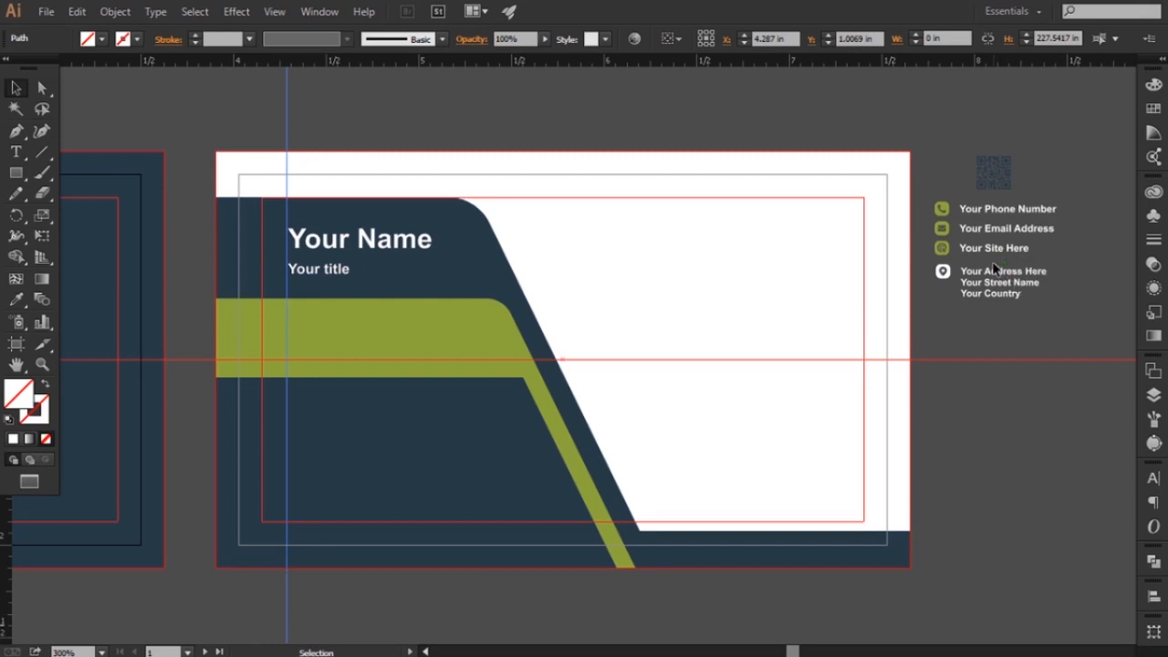
drag(1010, 277, 347, 326)
right_click(350, 325)
mouse_move(429, 470)
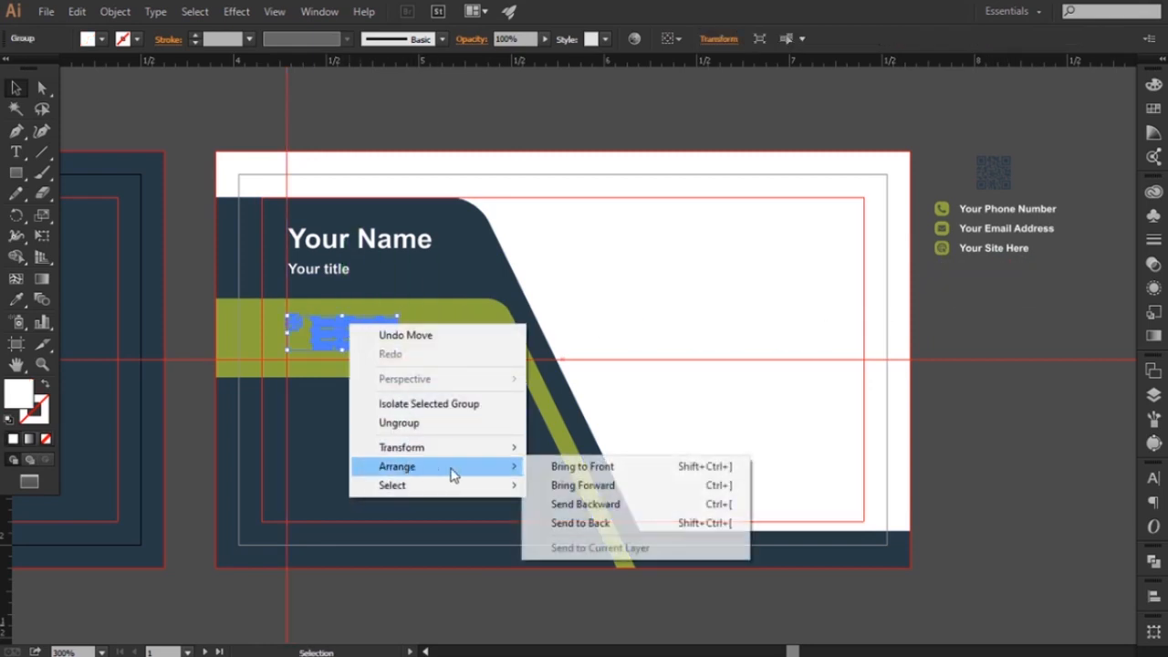
click(552, 468)
Enlarge the address block so it fits within the height of the green band with a margin around it
drag(398, 353, 445, 378)
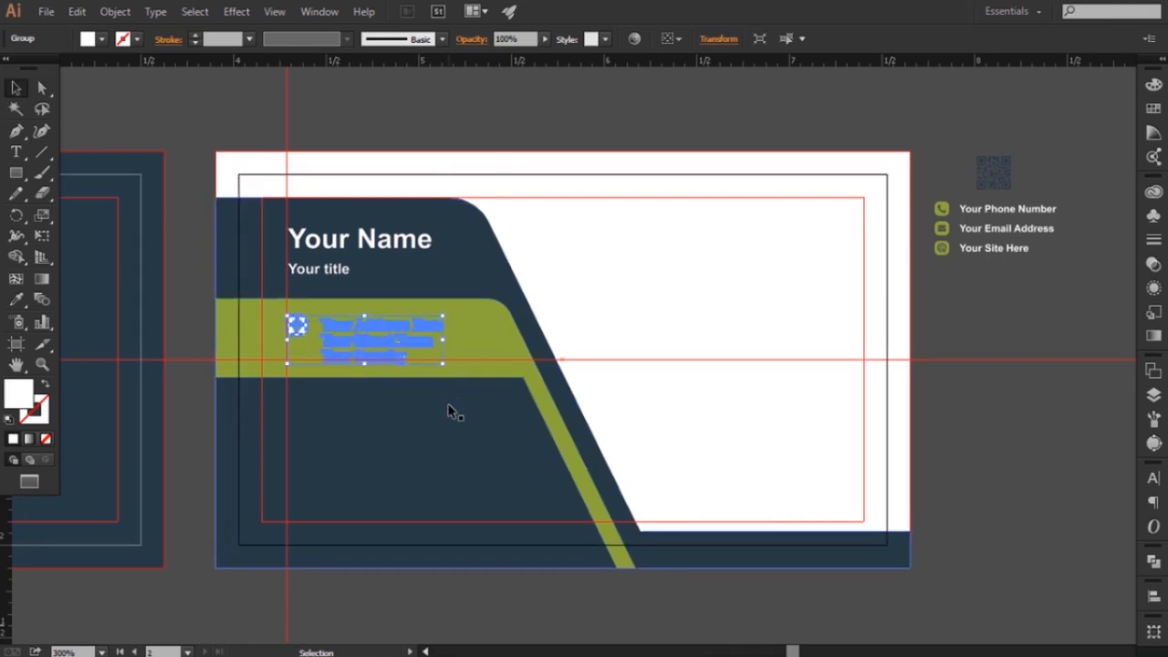
drag(442, 366, 453, 369)
key(Up)
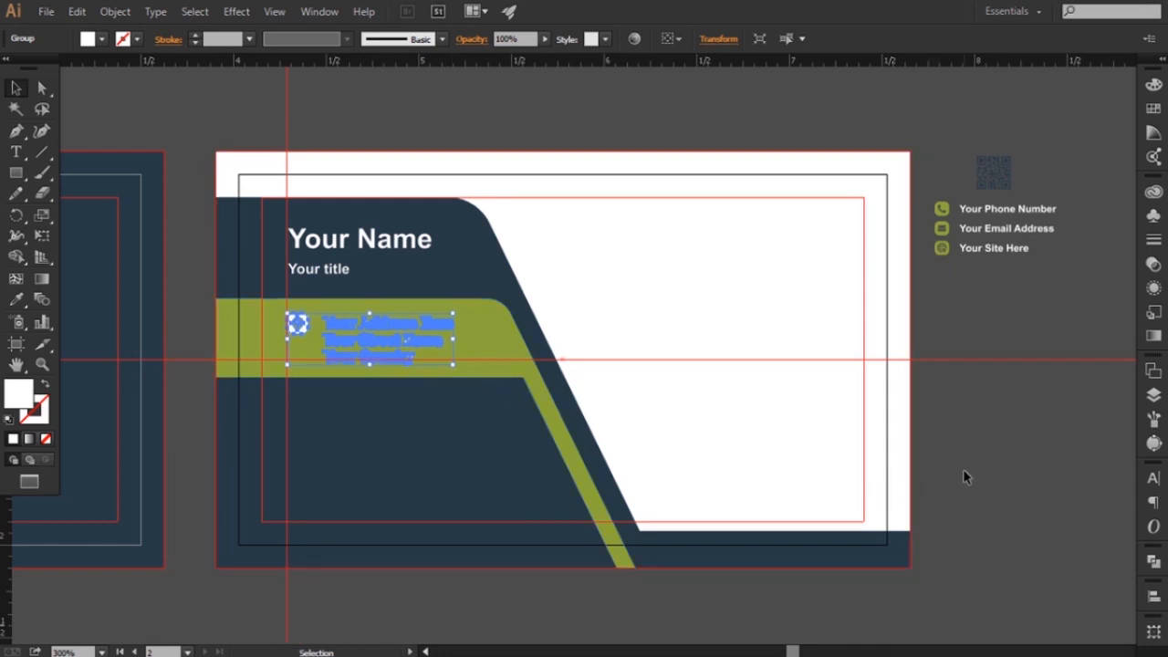
click(966, 473)
drag(732, 469, 728, 458)
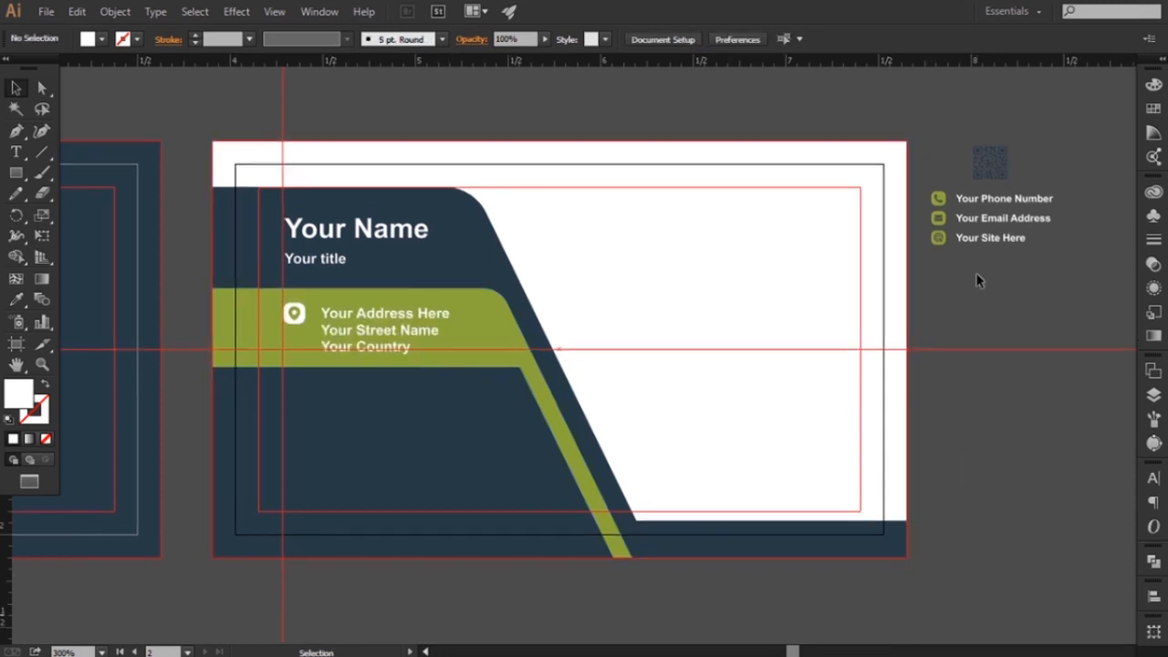
click(428, 319)
drag(449, 357, 438, 353)
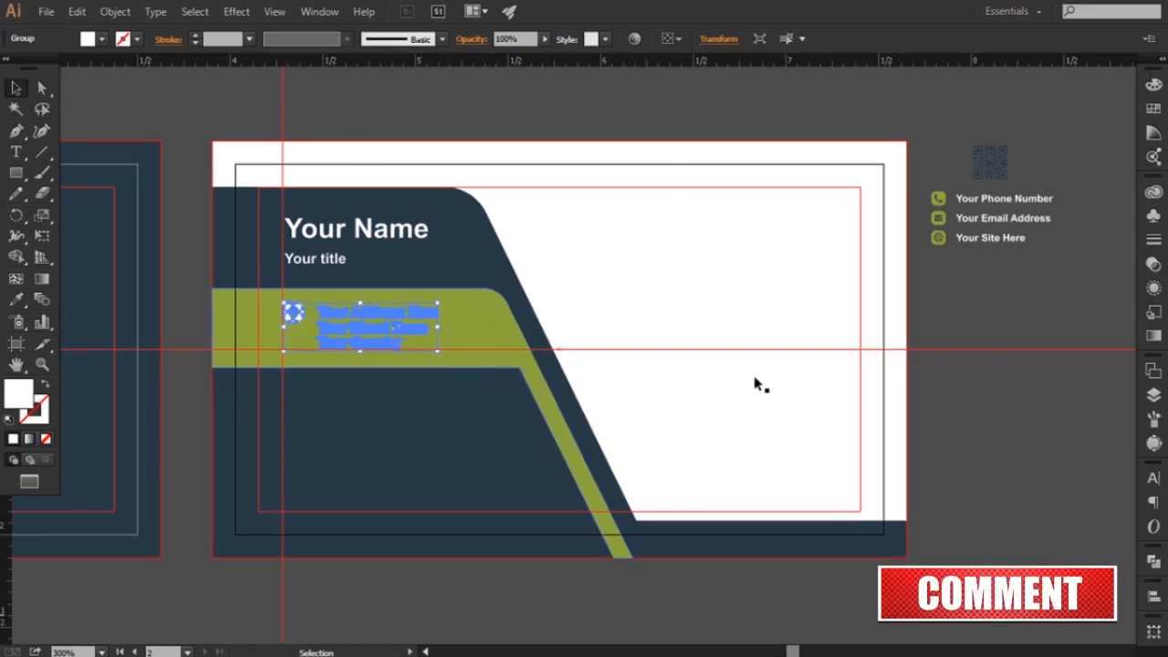
click(949, 404)
drag(943, 404, 952, 402)
Place the phone, email and site block on the guide below the green band, enlarged and brought to the front
drag(1022, 198, 312, 406)
drag(415, 456, 456, 476)
right_click(421, 440)
mouse_move(493, 585)
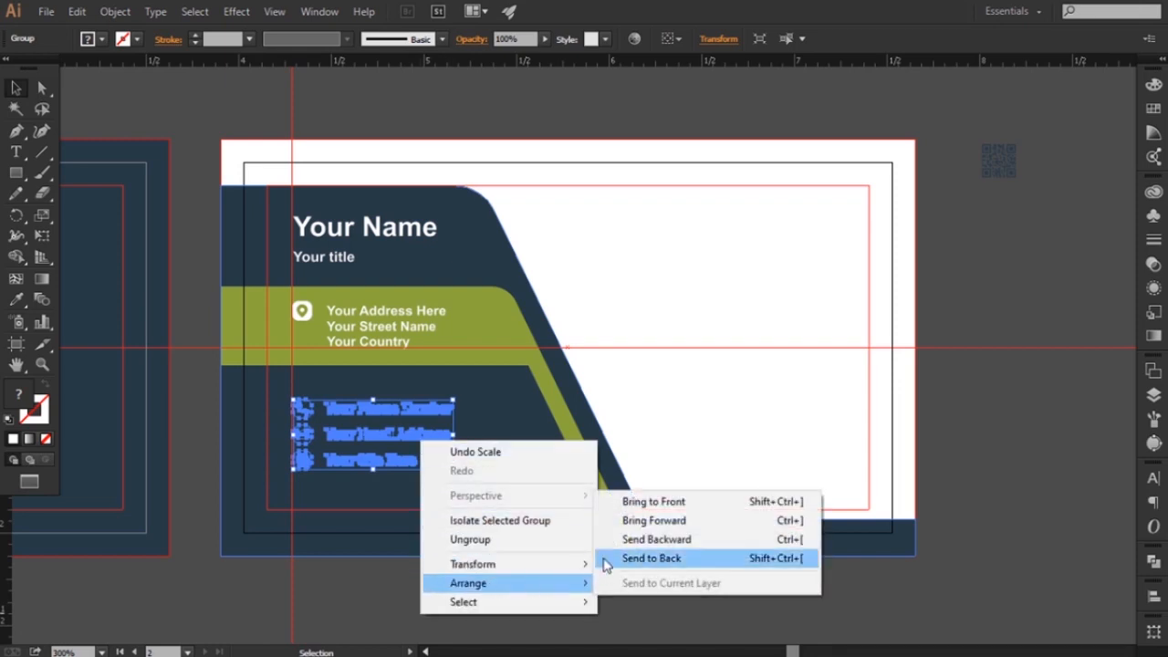
click(639, 500)
click(936, 463)
Scale the phone, email and site block down slightly
scroll(463, 508, left, 1)
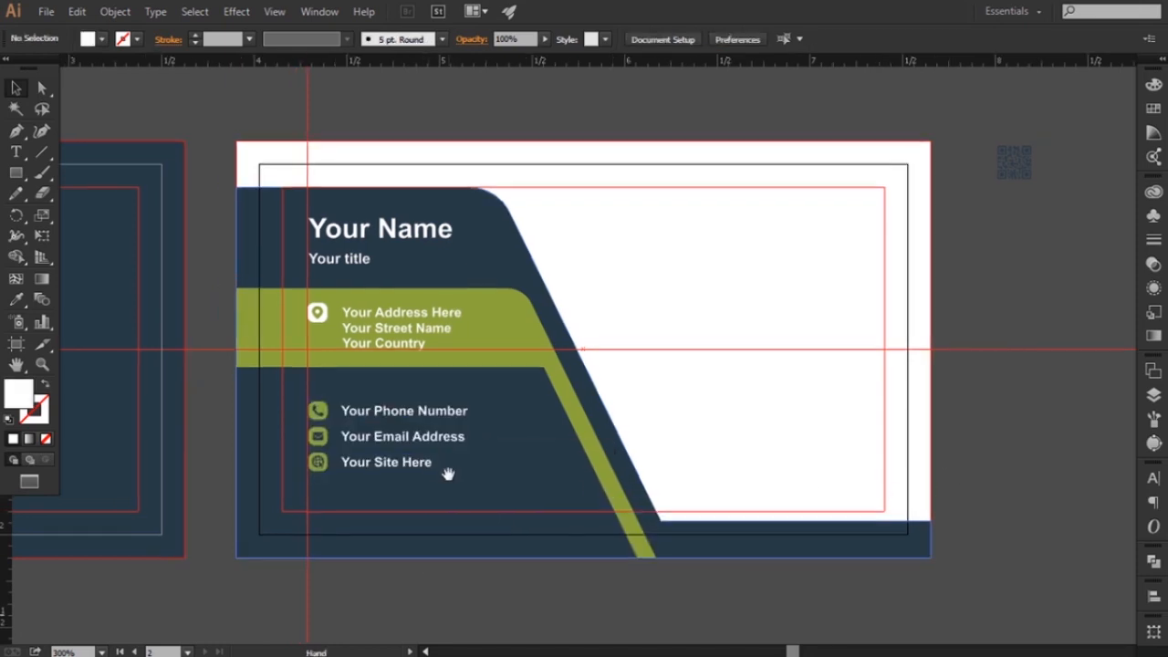
click(456, 452)
drag(466, 474, 457, 456)
click(962, 499)
Copy the logo from the first card onto the white area of the second card and bring the copy to the front
key(space)
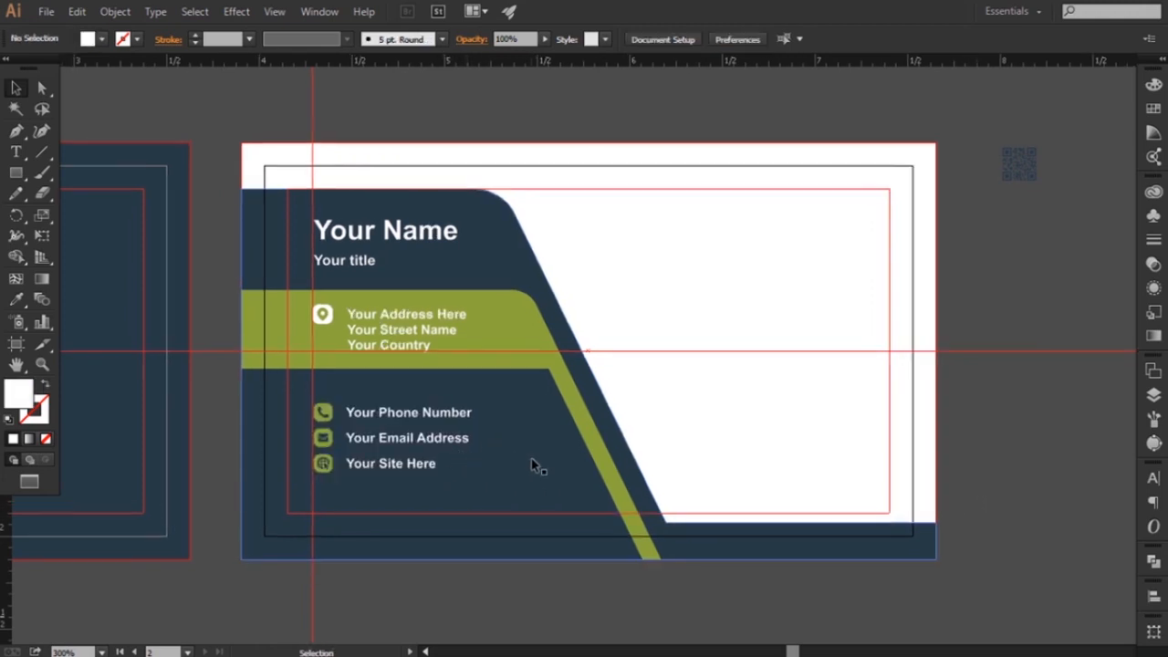
key(space)
drag(667, 346, 623, 360)
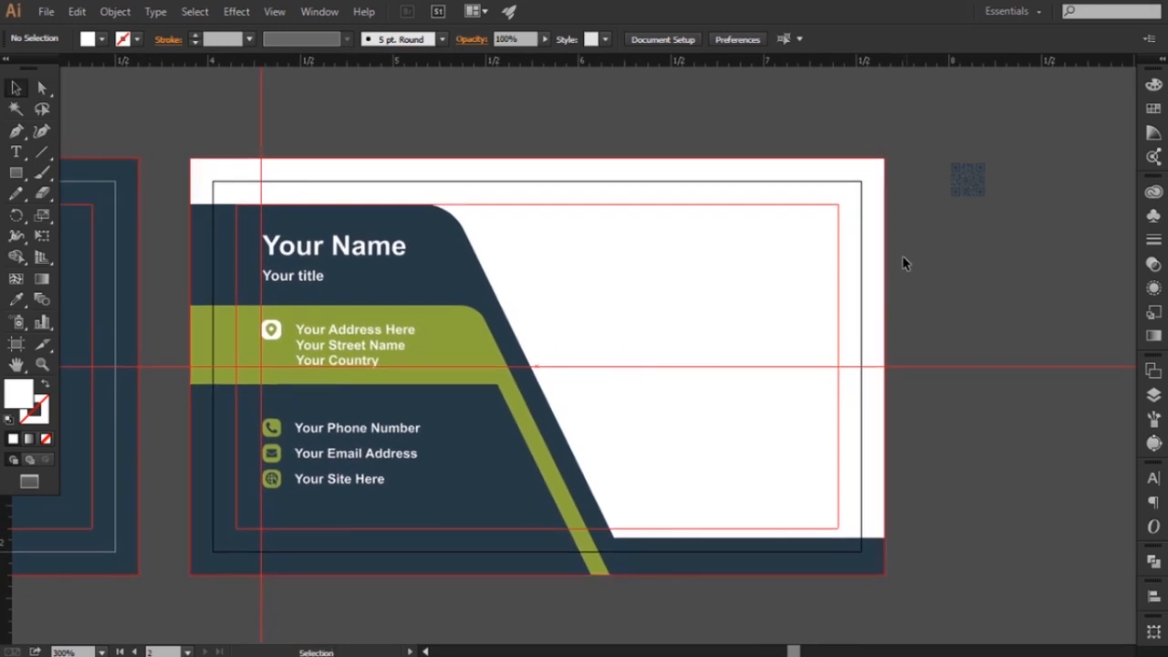
drag(466, 305, 693, 301)
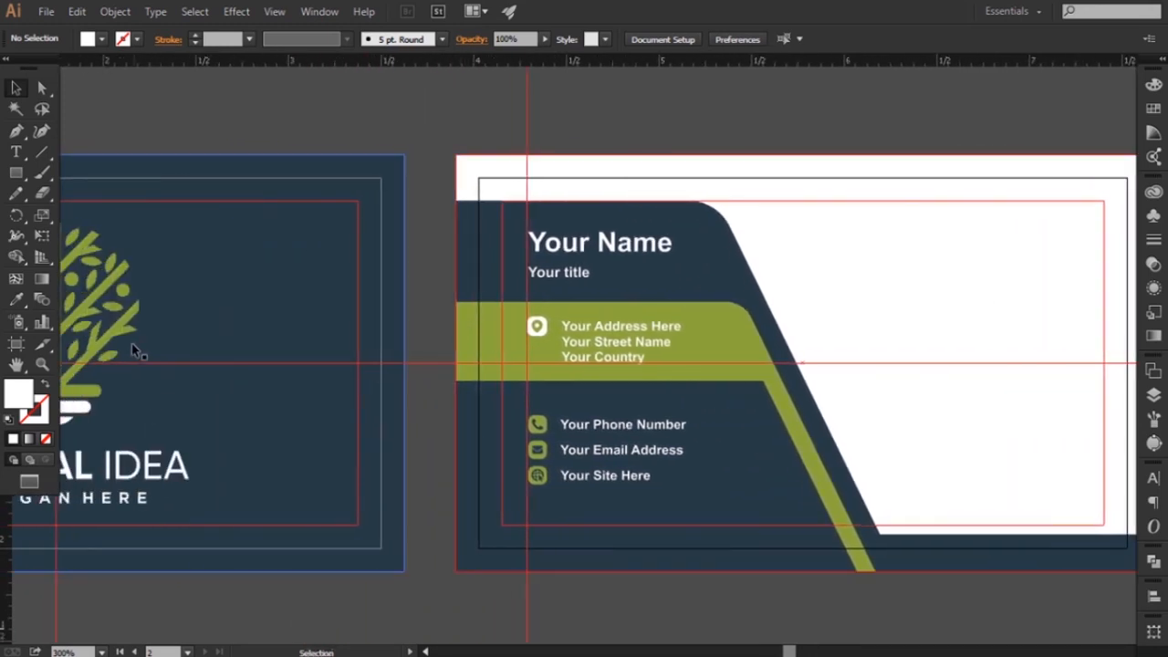
drag(117, 336, 721, 371)
key(space)
right_click(672, 332)
mouse_move(735, 474)
click(876, 475)
Ungroup the copied logo and delete its NATURAL IDEA wordmark and tagline, keeping only the tree symbol
click(115, 11)
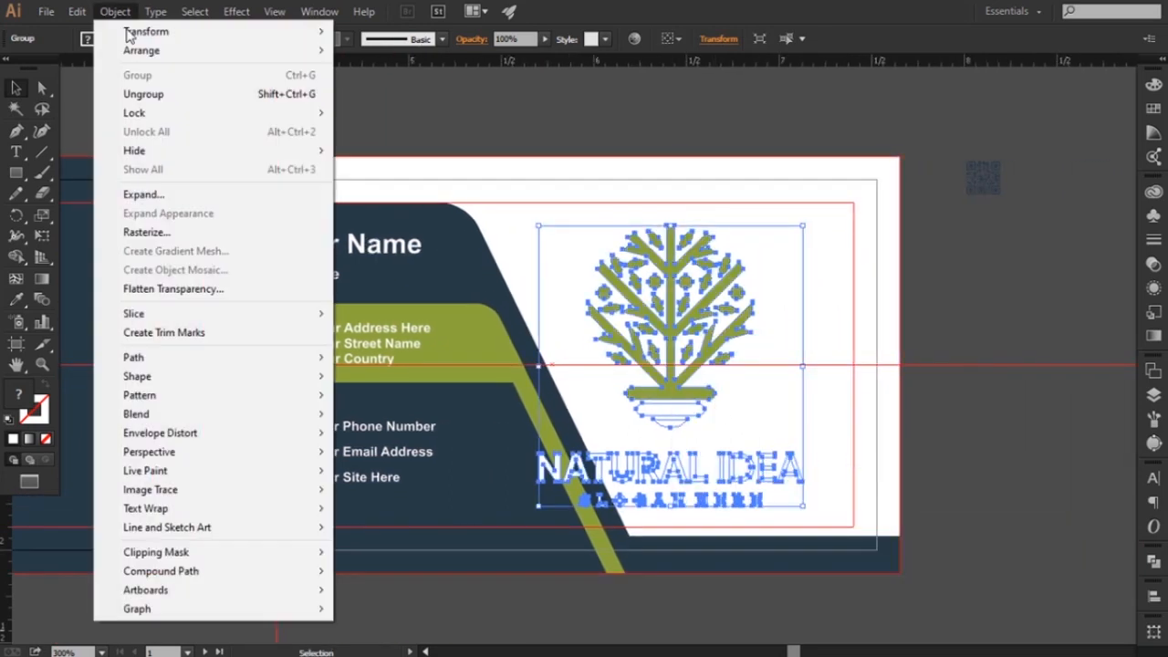
click(143, 86)
click(216, 177)
click(681, 475)
key(Delete)
click(622, 505)
key(Delete)
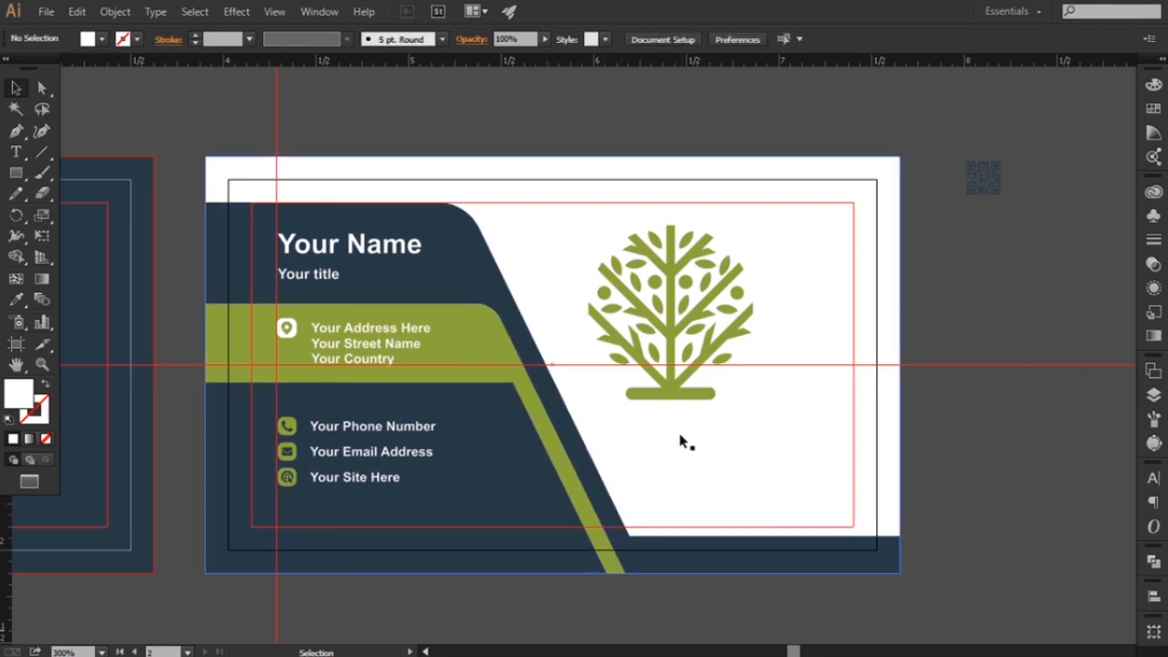
Recolor the two white base pieces under the tree symbol with the dark blue sampled from the card's slanted shape
click(673, 423)
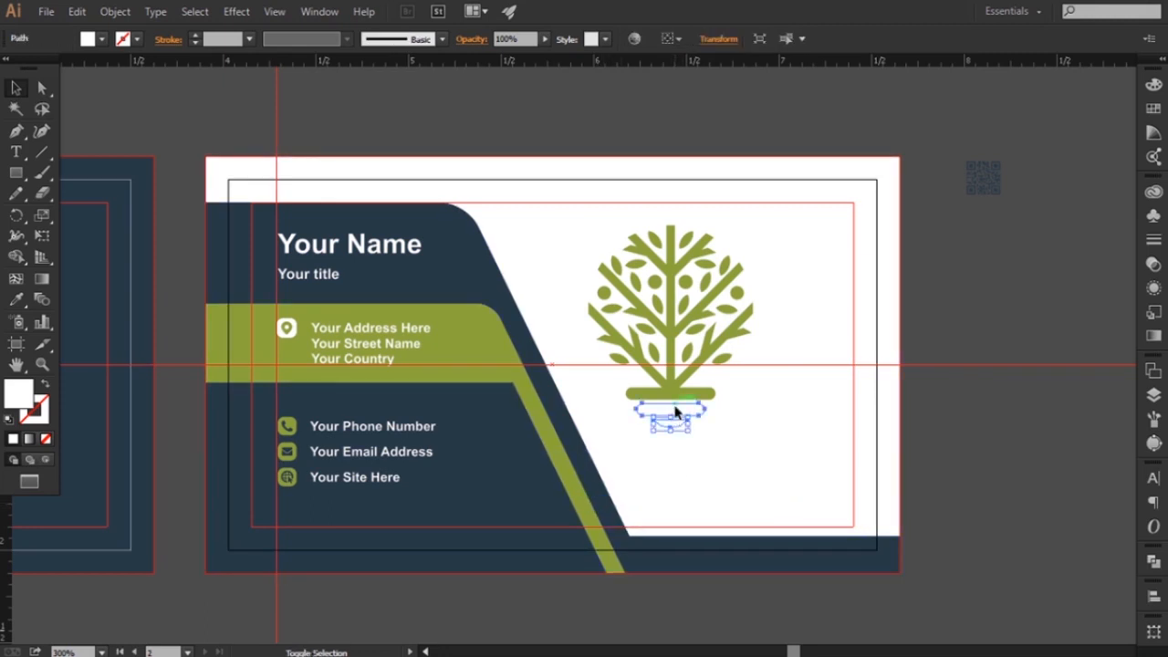
click(16, 305)
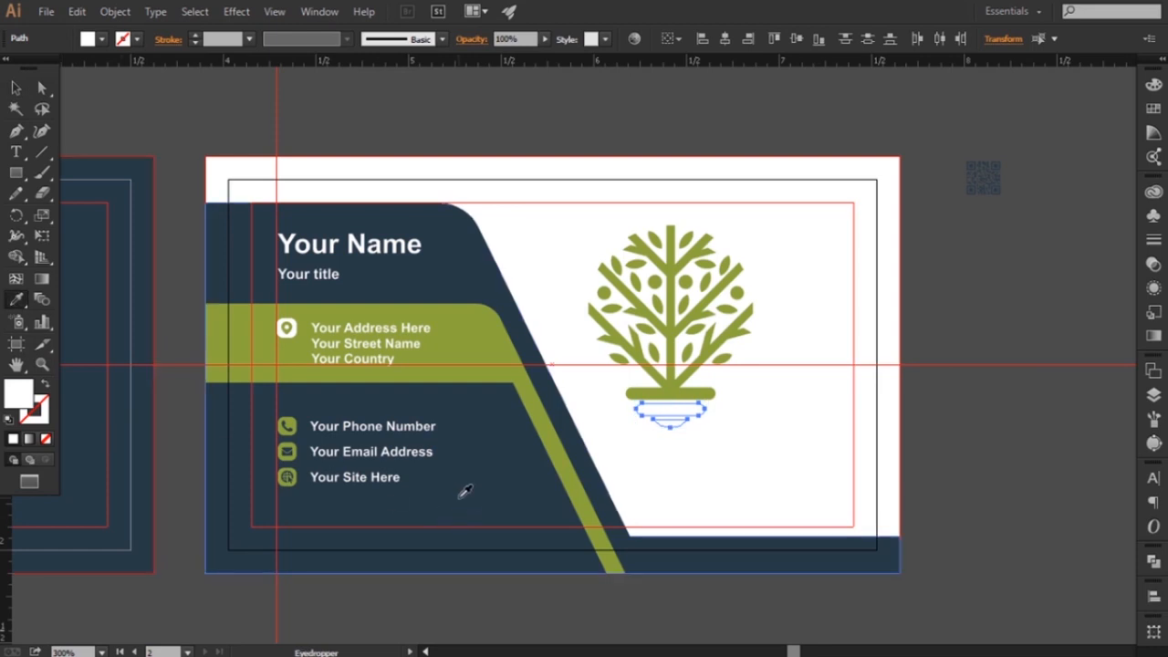
click(465, 489)
click(16, 93)
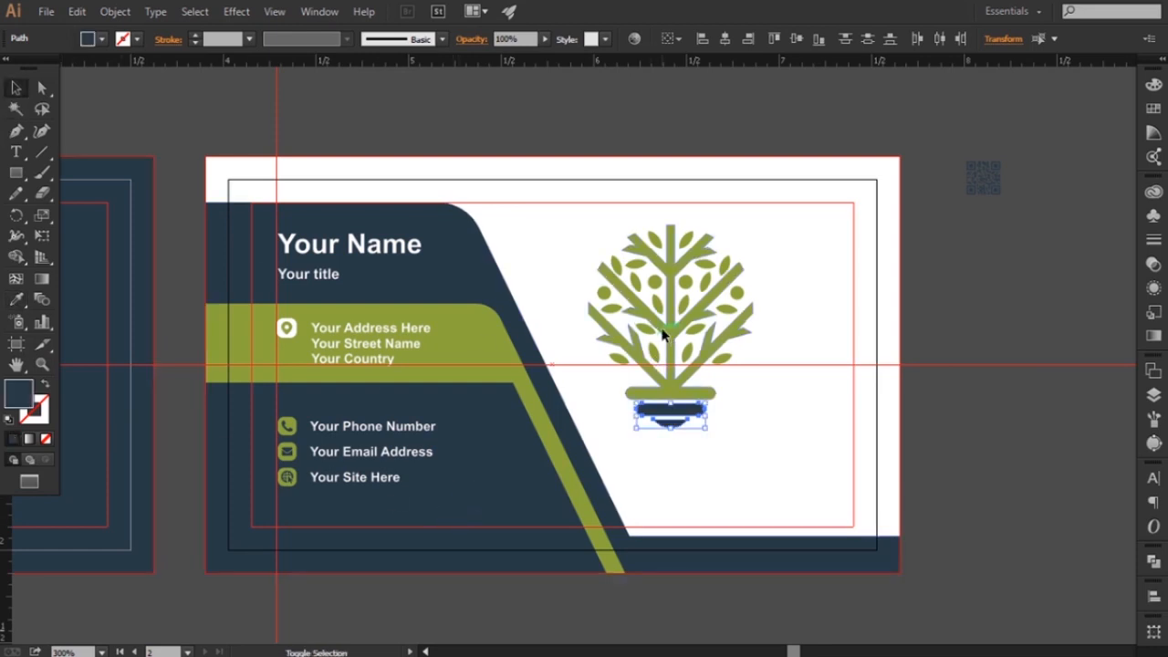
Group all pieces of the tree symbol on the second card and scale the group down
shift+click(667, 331)
click(113, 12)
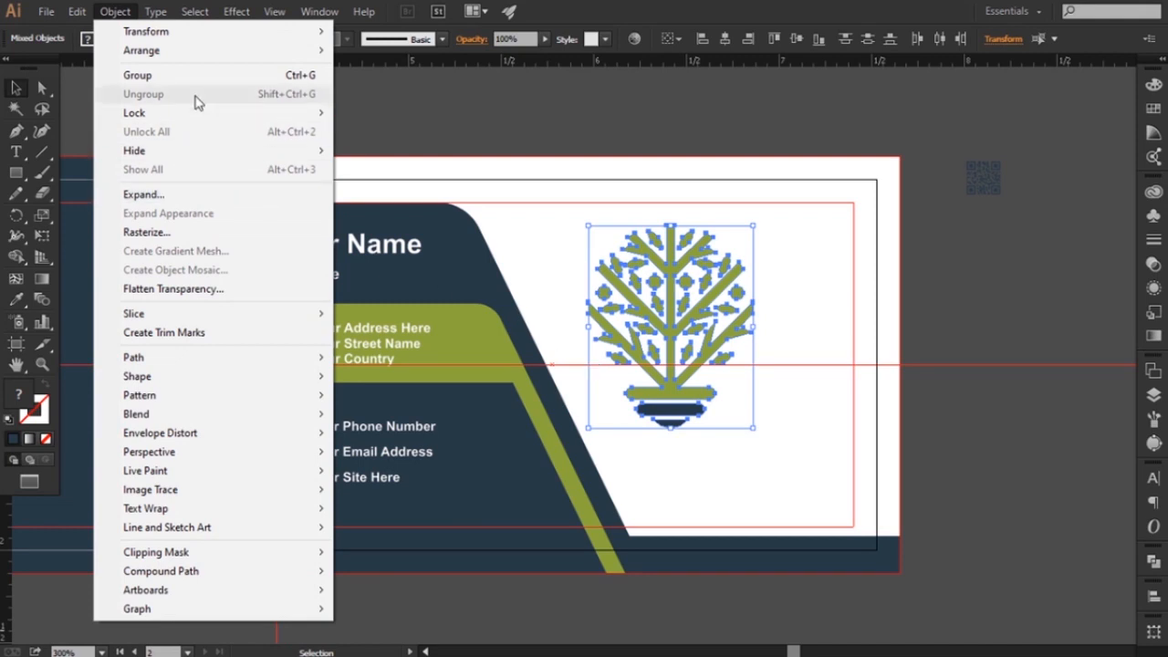
click(160, 76)
drag(753, 225, 691, 289)
Shift the tree symbol to the right within the upper white area and enlarge it slightly
drag(745, 354, 755, 365)
key(Right)
key(Right)
key(Right)
key(Right)
key(Right)
key(Right)
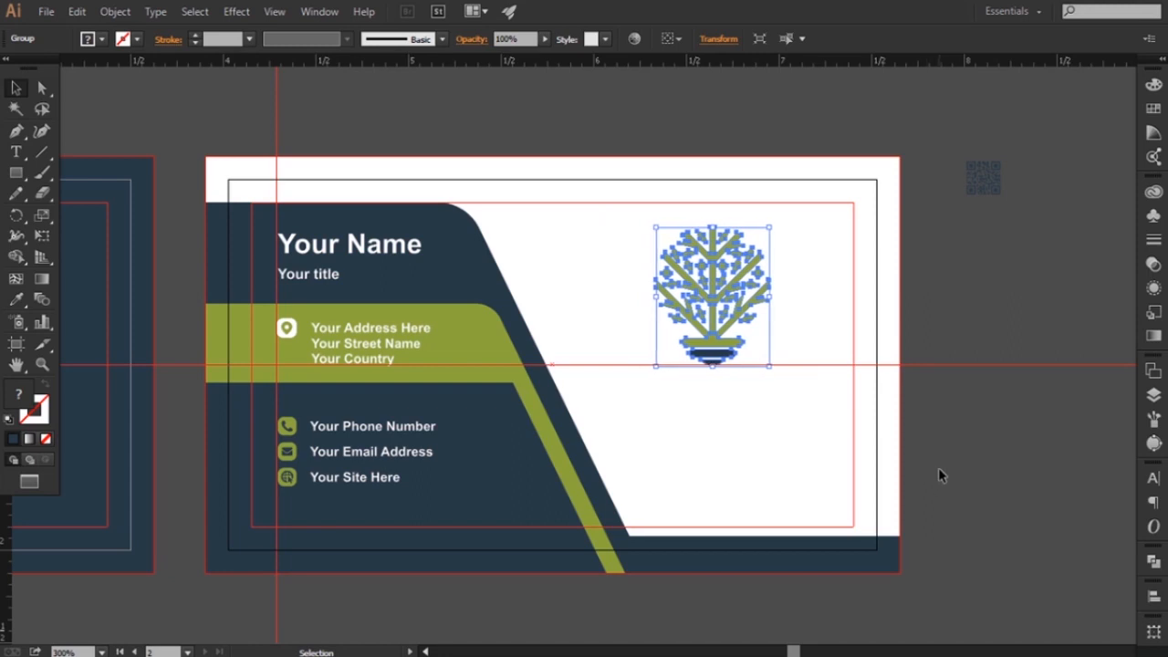
drag(769, 227, 776, 219)
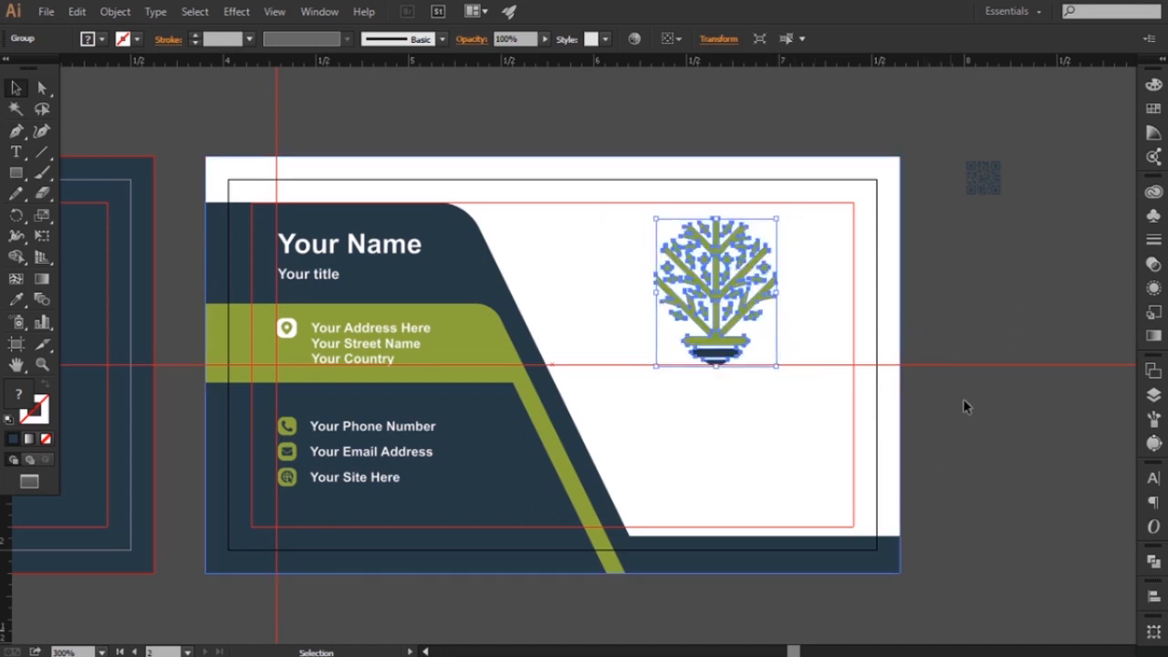
click(976, 472)
Place the QR code on the white area below the tree symbol, enlarge it and bring it to the front
drag(982, 178, 746, 475)
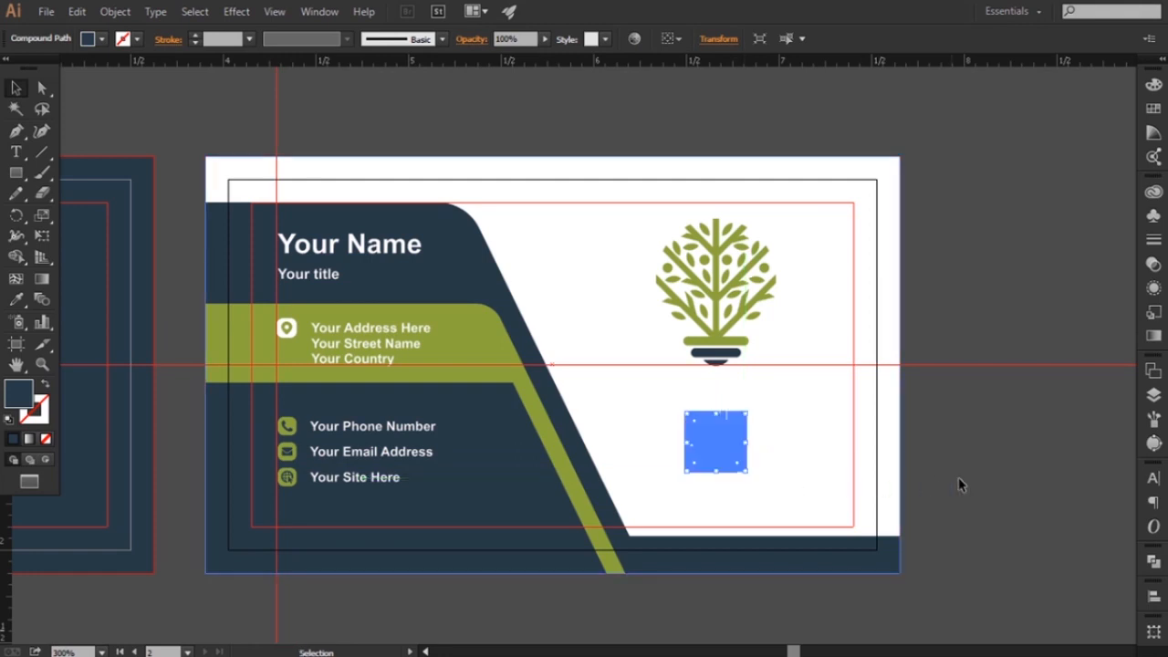
right_click(723, 453)
mouse_move(788, 591)
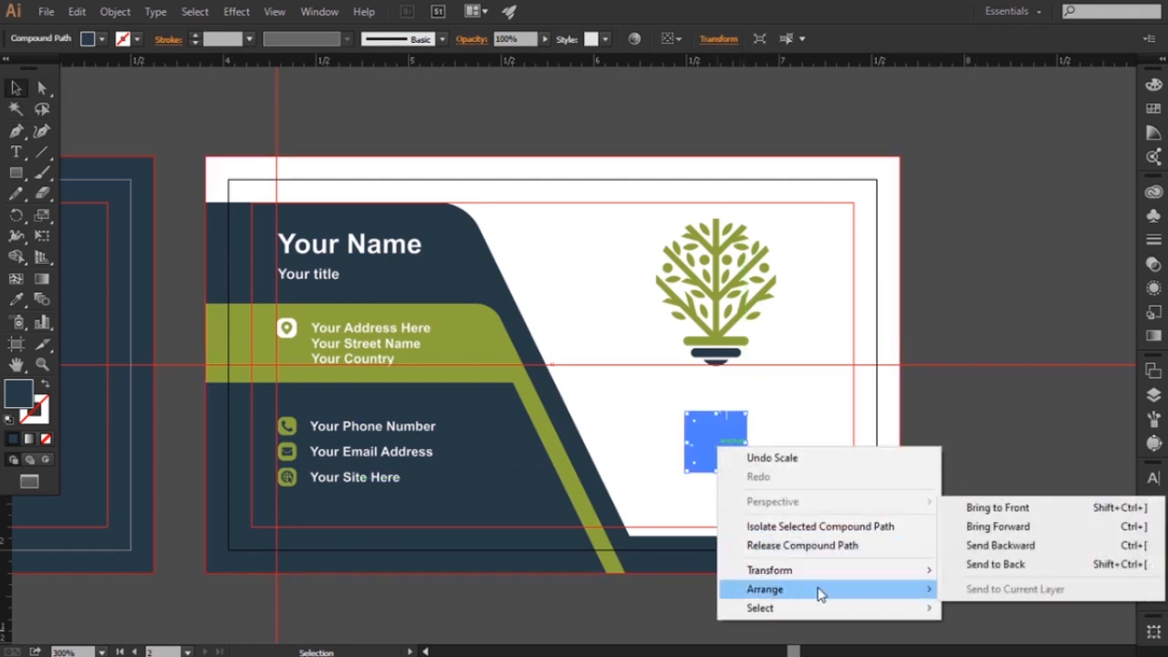
click(980, 507)
click(964, 516)
Nudge the QR code down slightly to widen the gap below the tree symbol
key(space)
drag(955, 521, 975, 497)
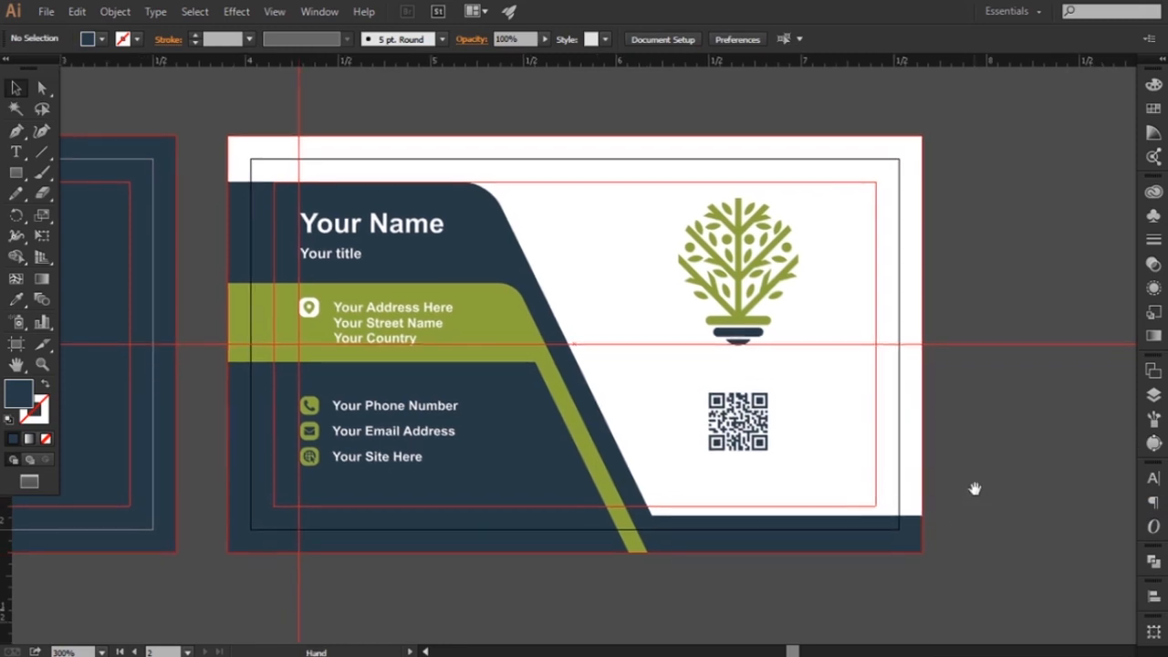
drag(980, 424, 949, 434)
click(716, 451)
key(Down)
key(Down)
key(Down)
key(Down)
key(Down)
key(Down)
key(Down)
key(Down)
key(Down)
key(Down)
key(Down)
key(Up)
key(Up)
key(Up)
key(Up)
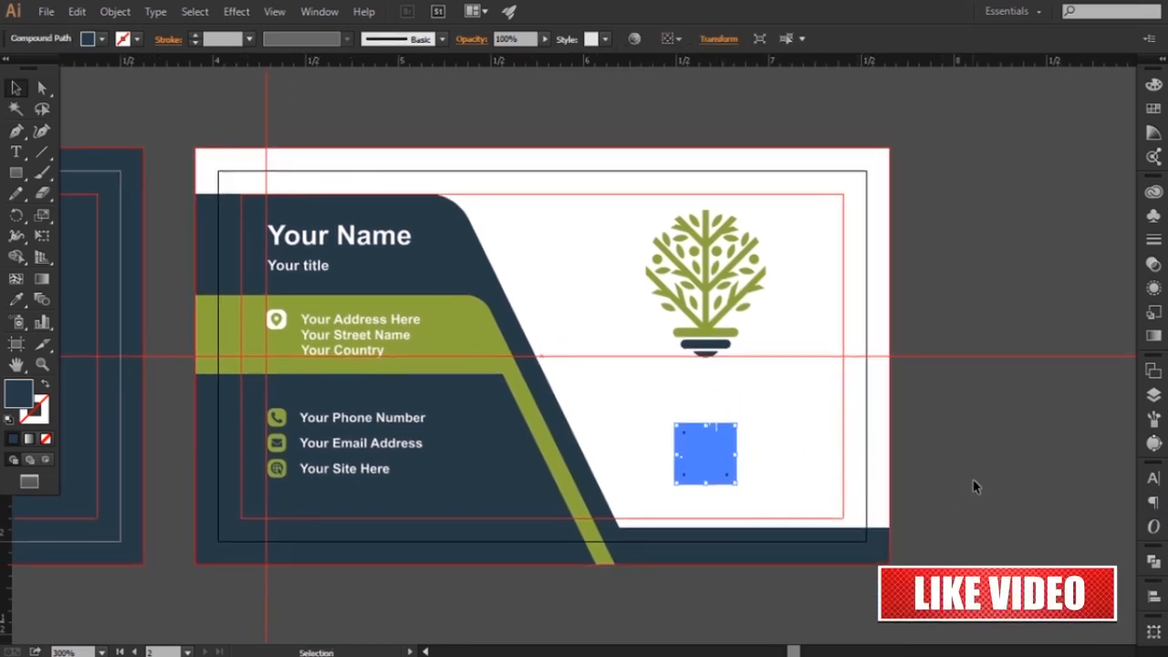
click(973, 487)
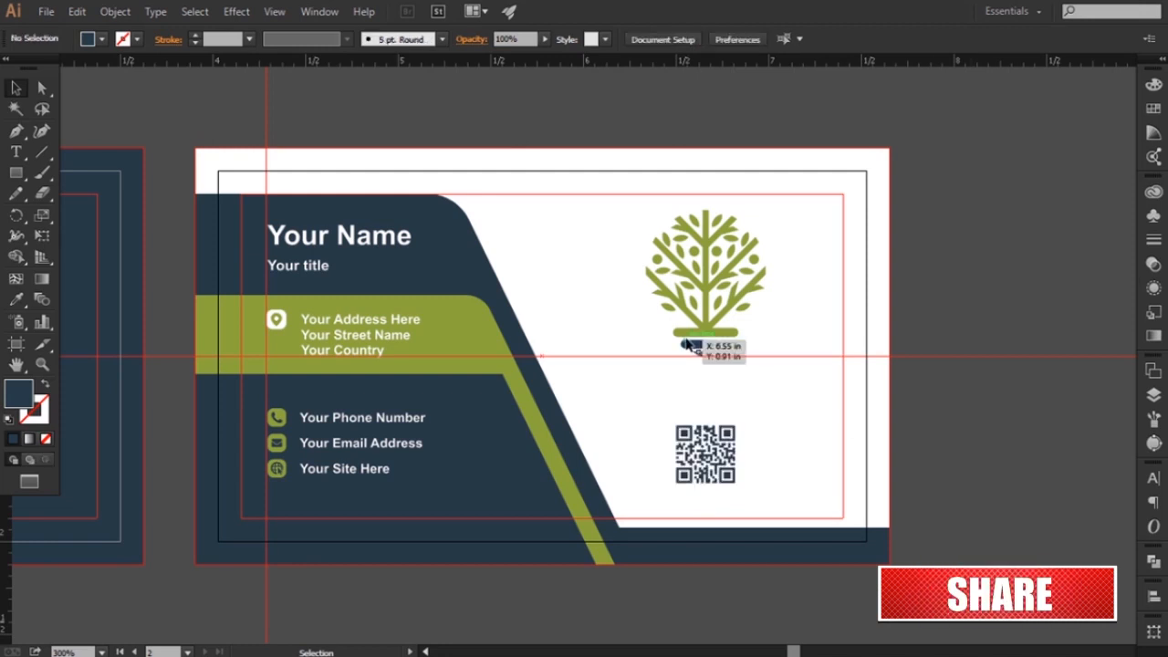
Delete the horizontal guide across the cards and nudge the tree symbol down toward the QR code
click(729, 355)
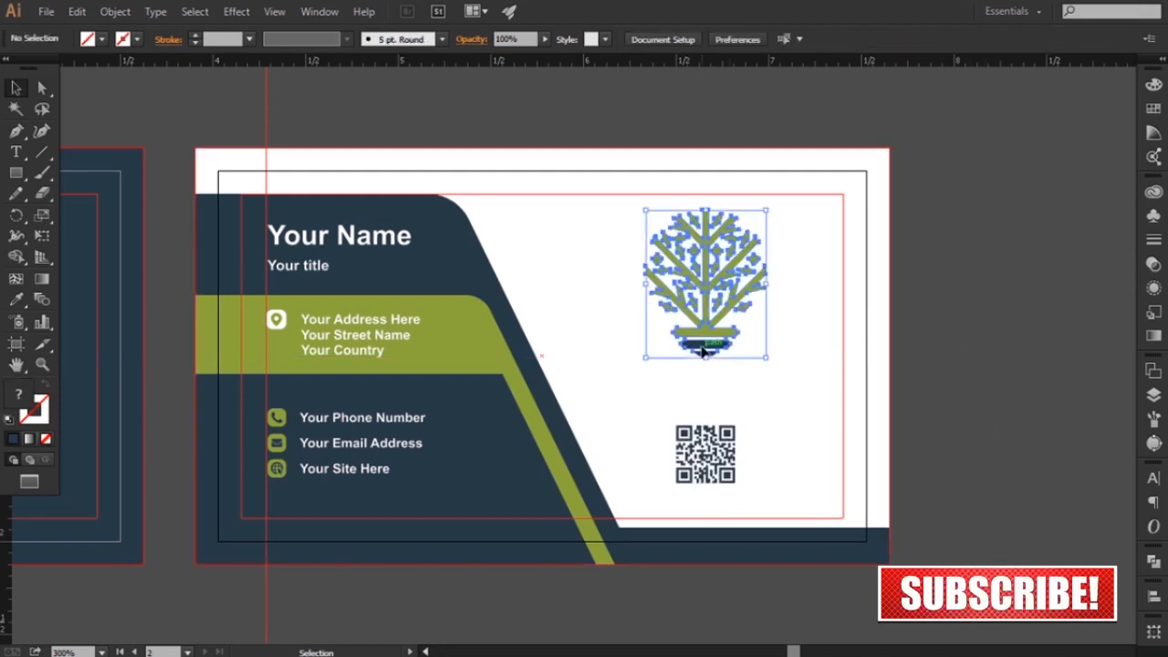
key(Down)
key(Down)
key(Down)
key(Down)
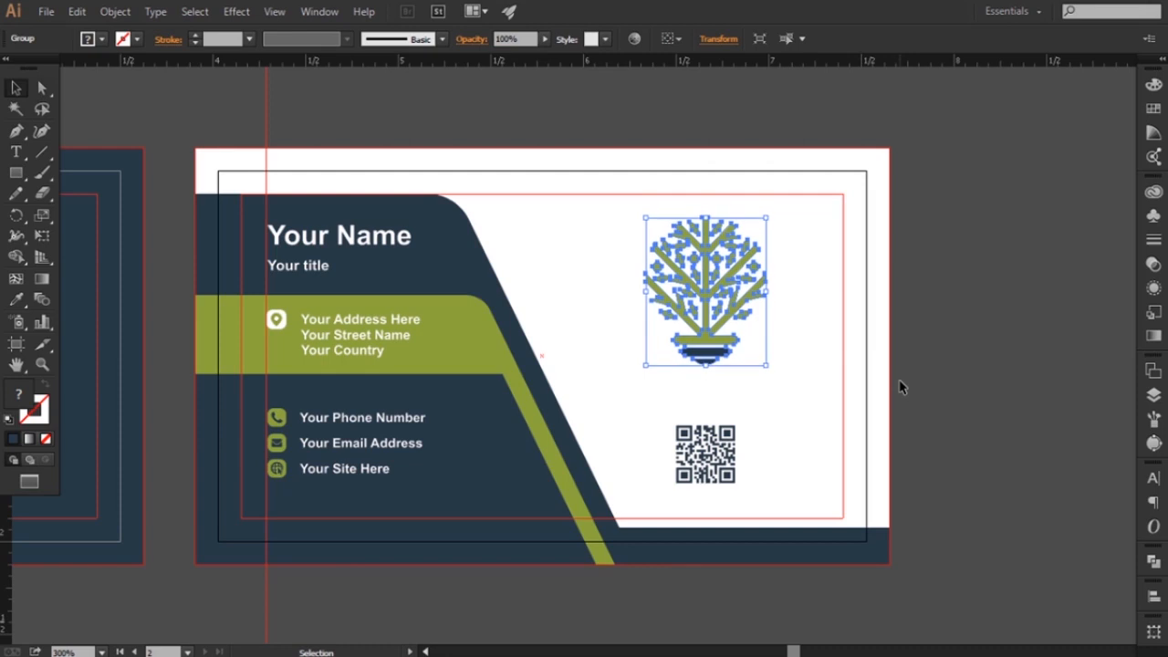
key(Down)
key(Down)
key(Down)
key(Down)
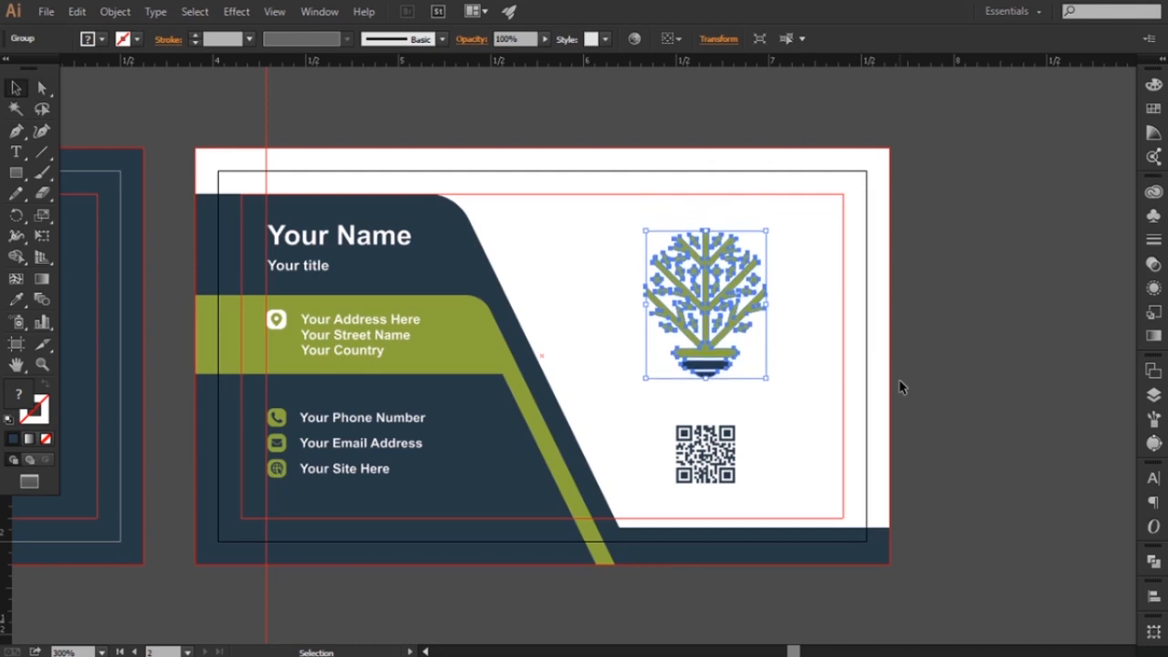
click(890, 383)
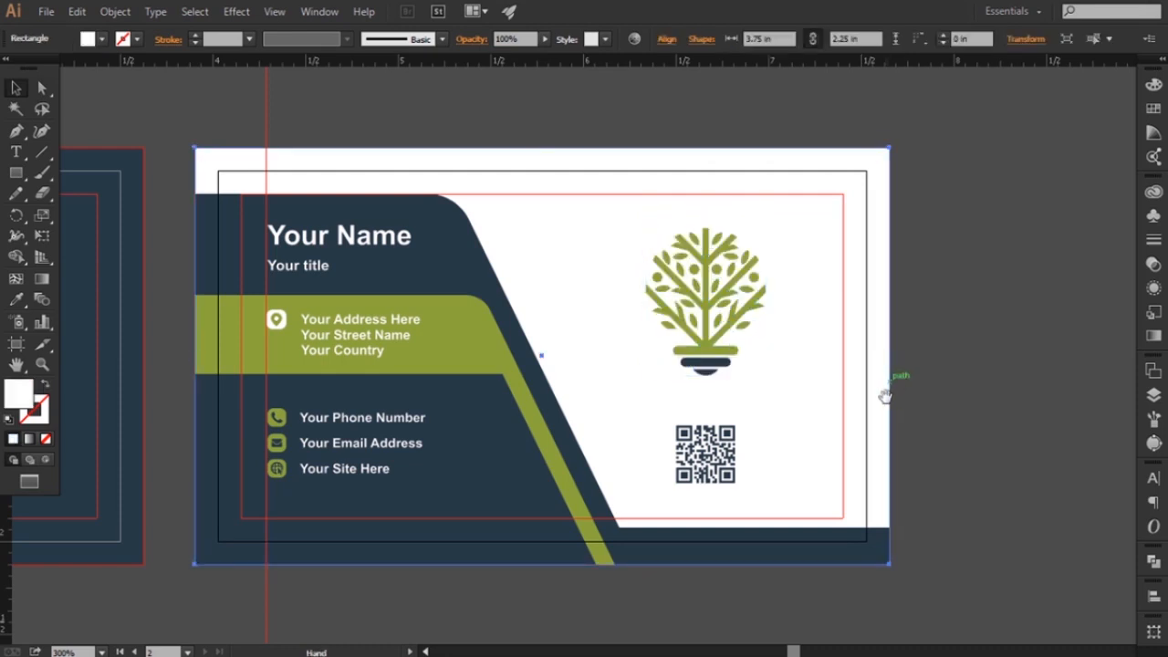
click(967, 441)
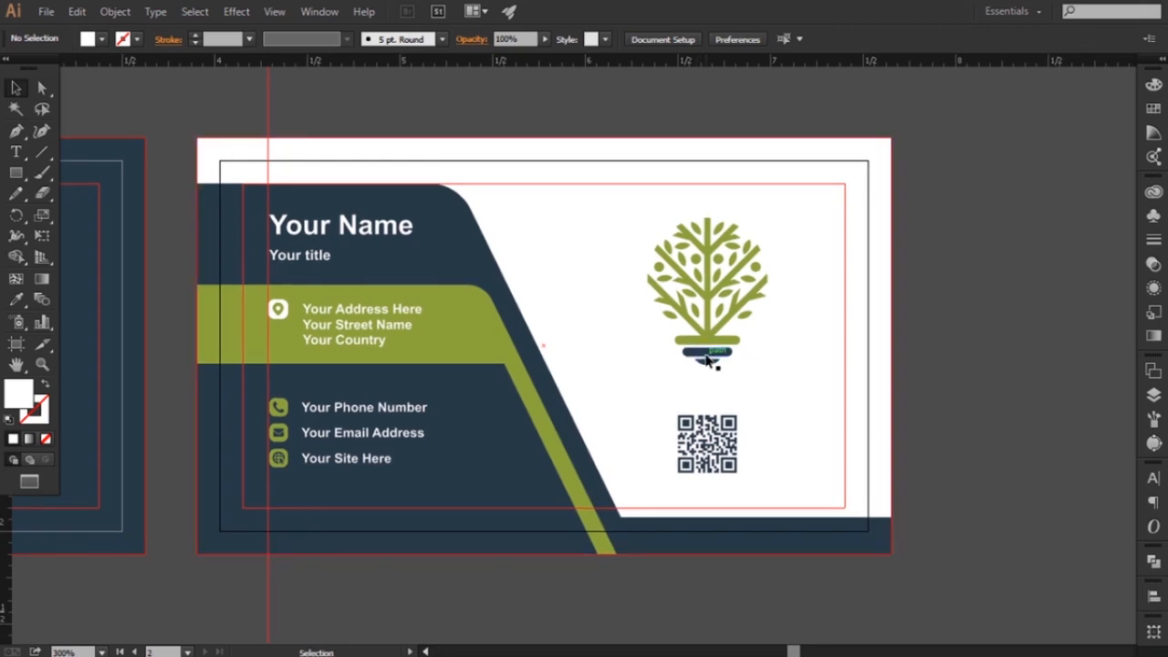
Nudge the tree symbol up slightly and fine-tune the vertical position of the QR code
click(707, 351)
click(727, 439)
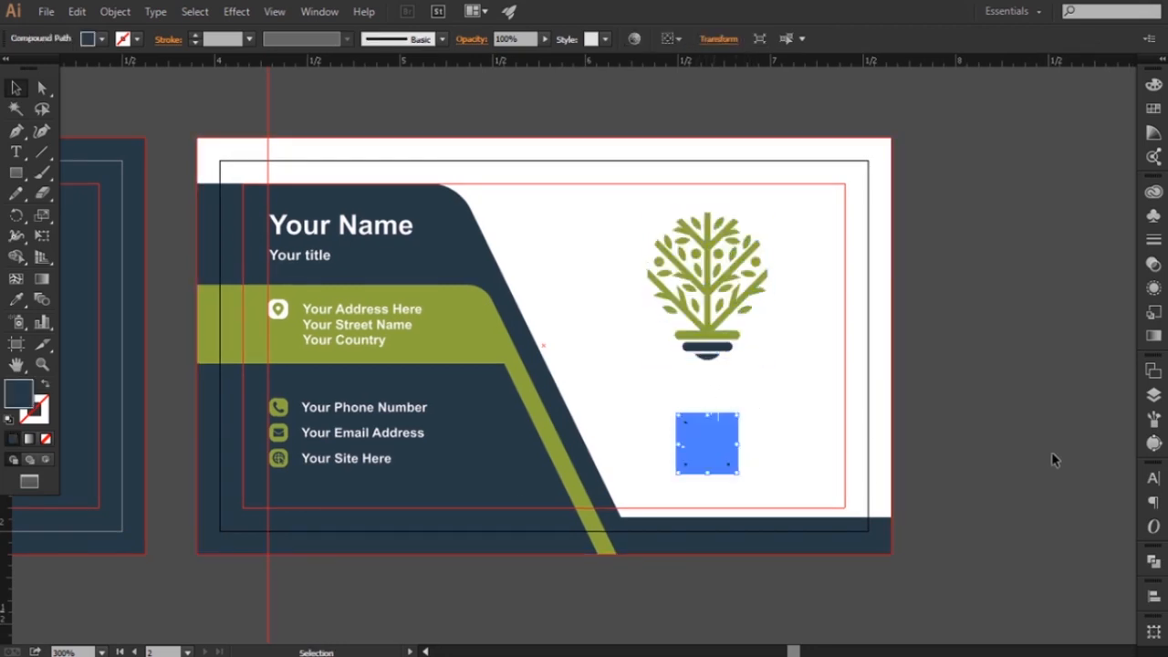
click(1055, 447)
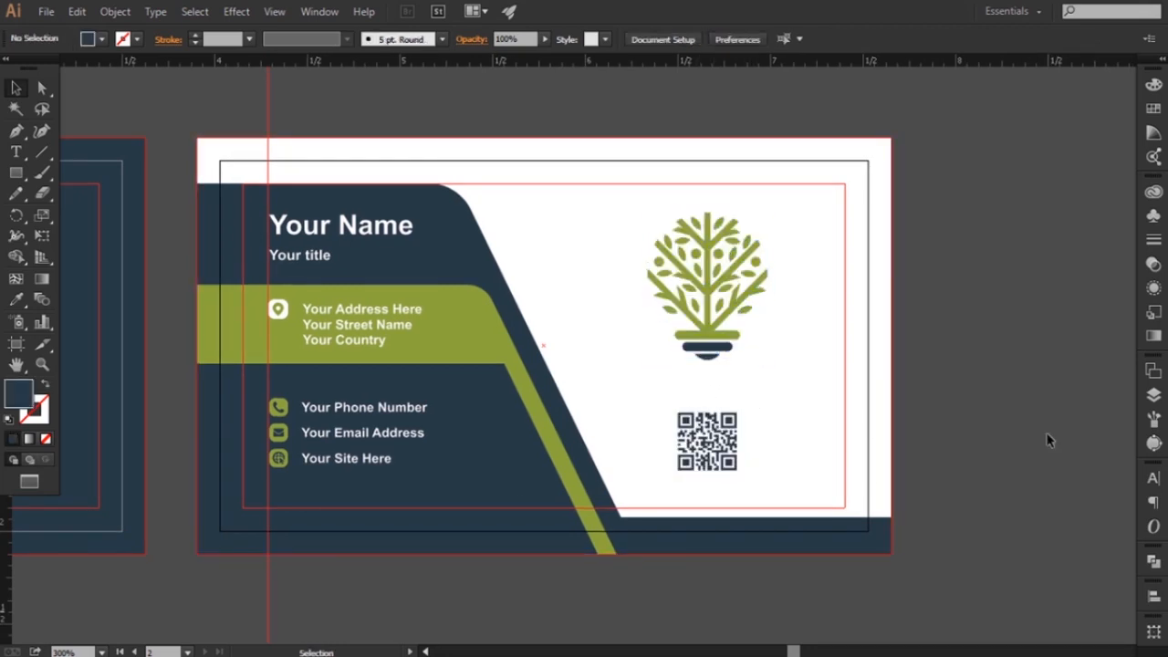
click(712, 446)
click(726, 333)
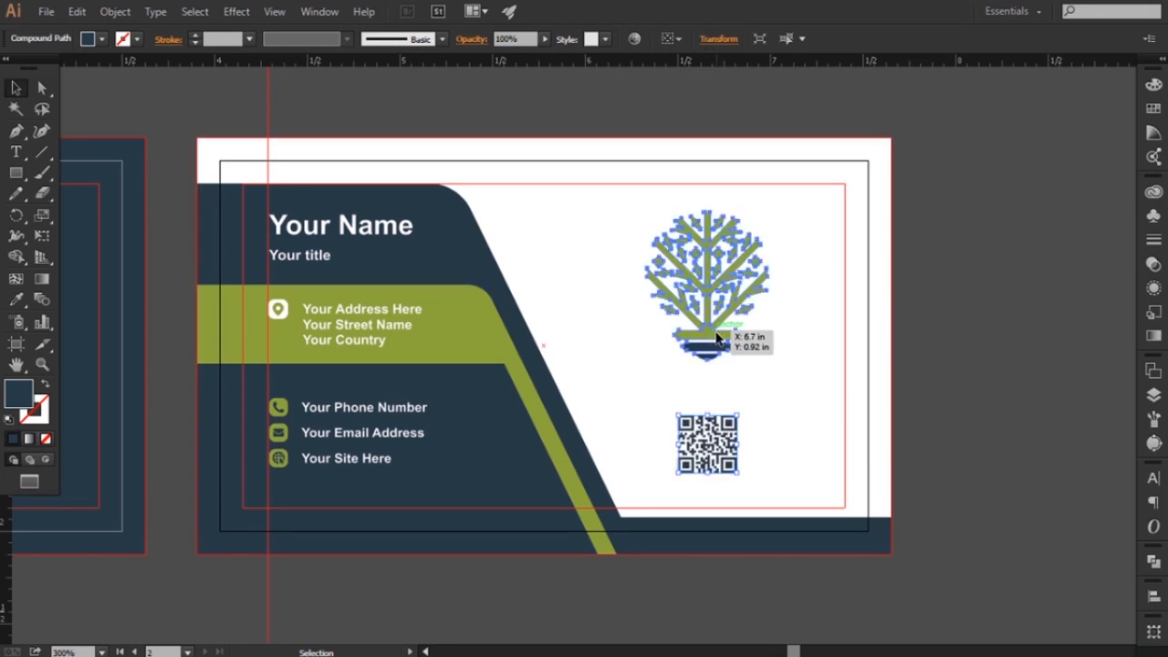
click(982, 416)
Delete the vertical guide beside the contact details and the one through the first card's logo
drag(883, 423, 933, 421)
drag(379, 241, 452, 306)
drag(336, 155, 488, 165)
key(Delete)
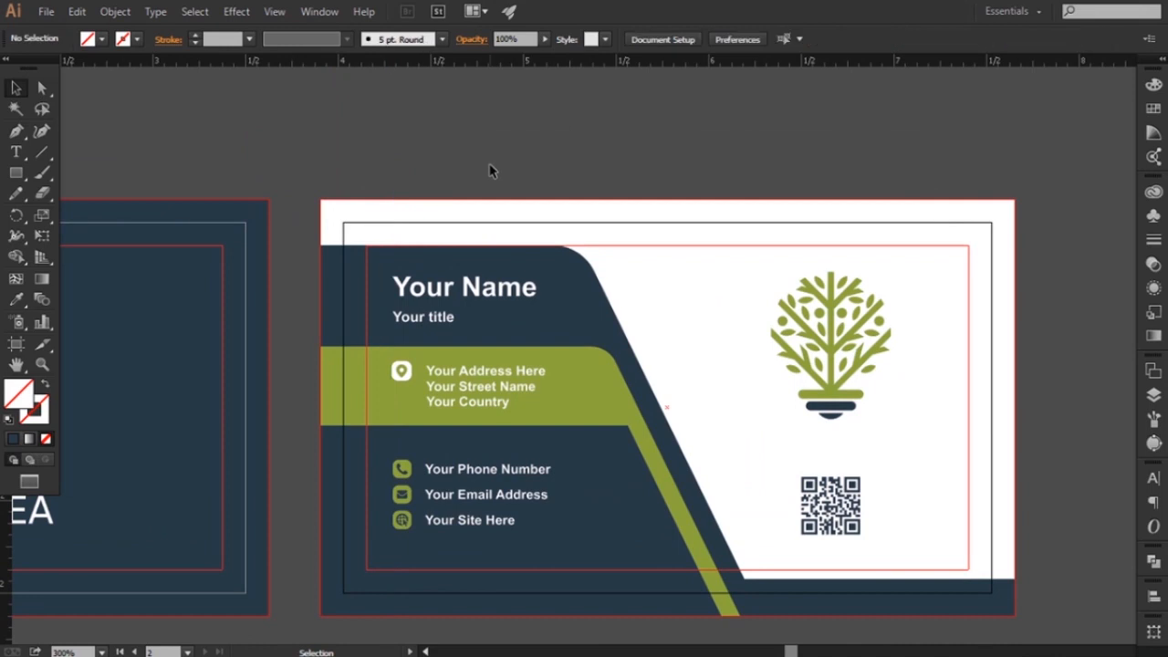
key(ctrl+minus)
drag(406, 211, 512, 211)
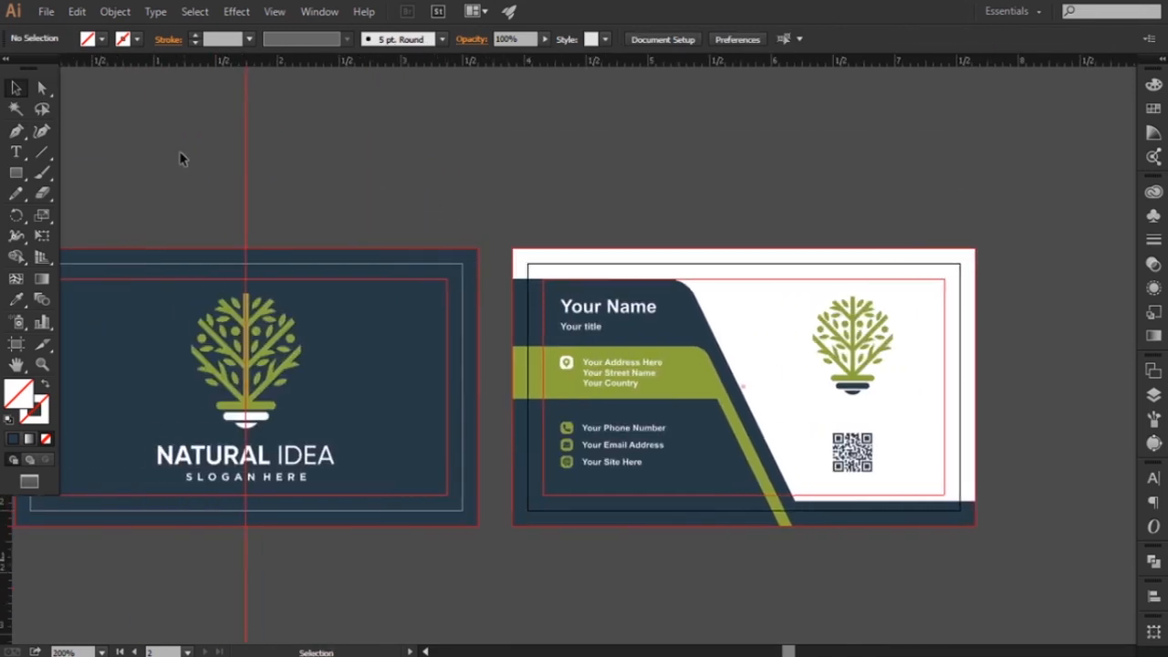
drag(417, 166, 418, 167)
key(Delete)
Hide the rulers and bring both finished cards into view side by side
drag(232, 174, 340, 169)
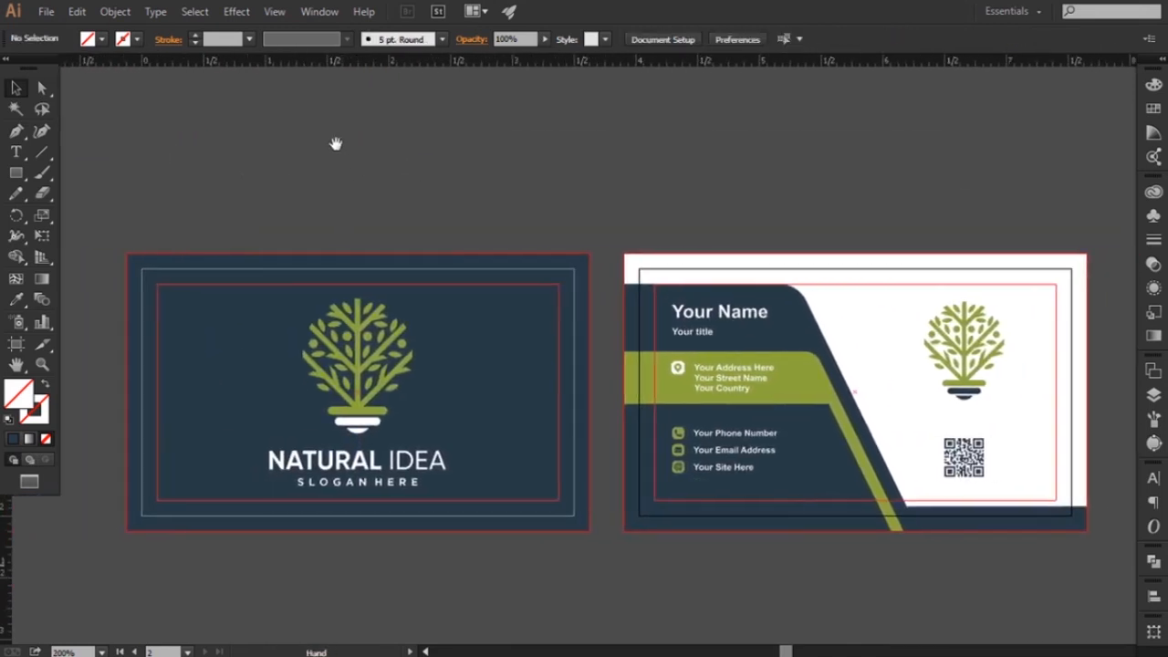
click(274, 11)
click(611, 393)
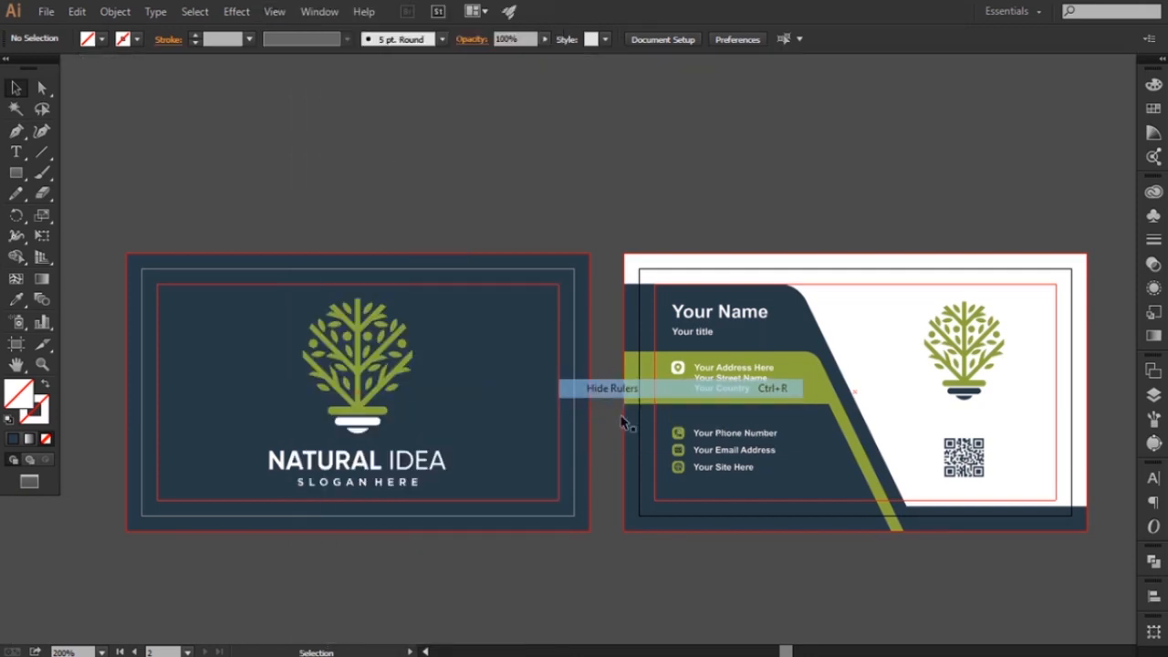
drag(620, 471, 595, 426)
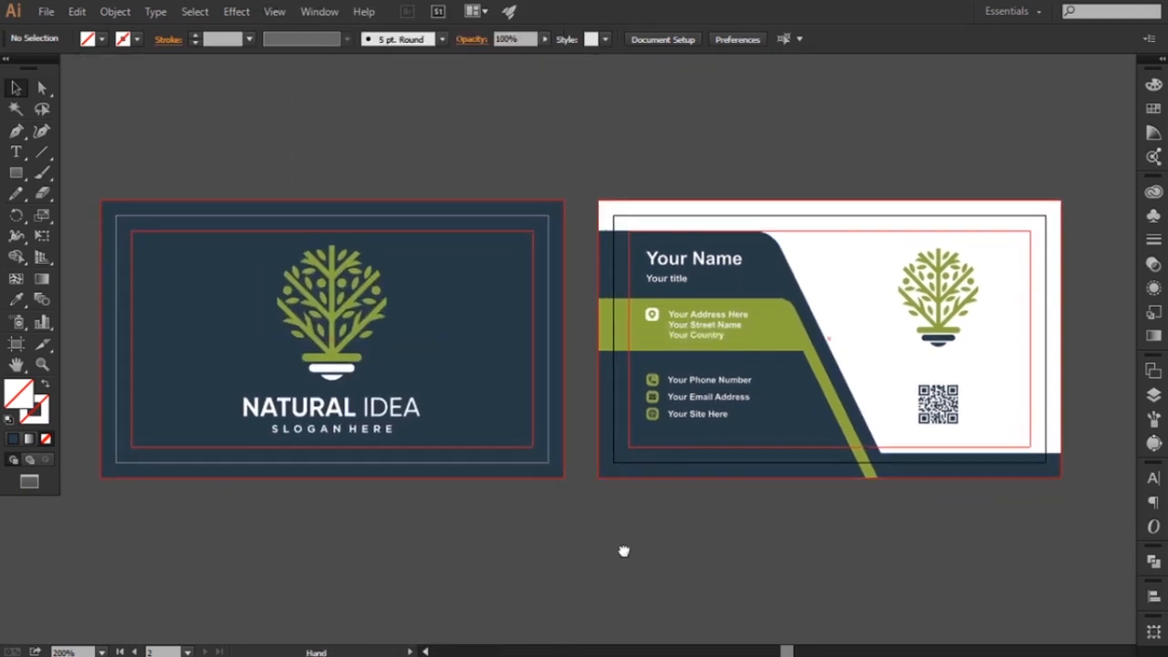
drag(622, 564, 619, 536)
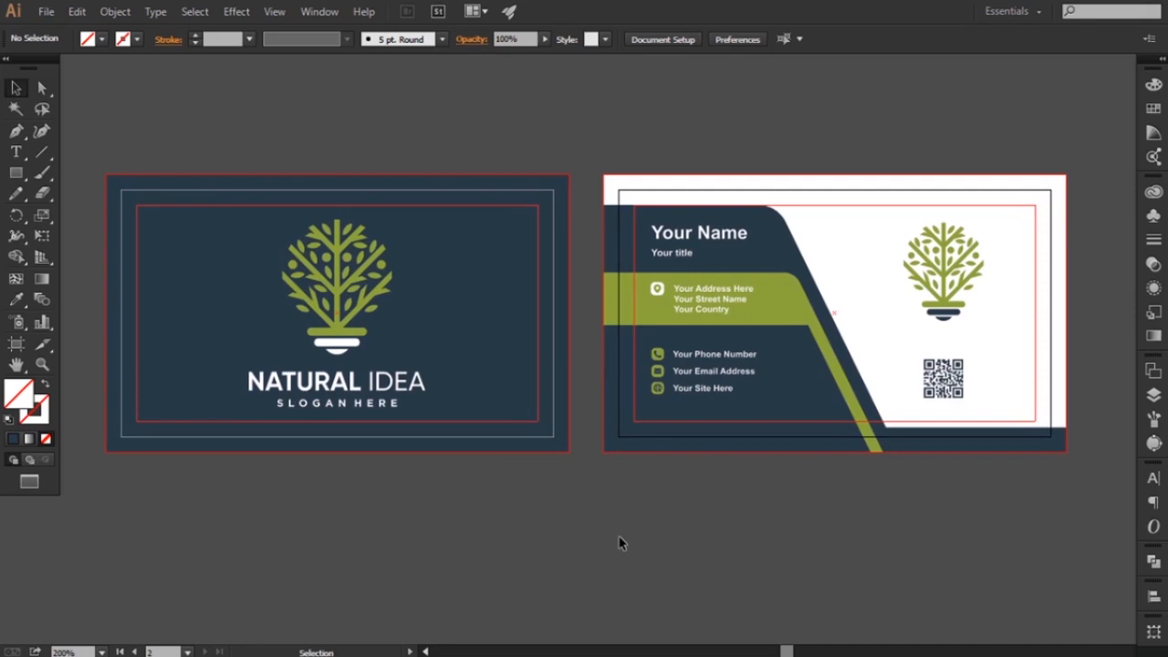